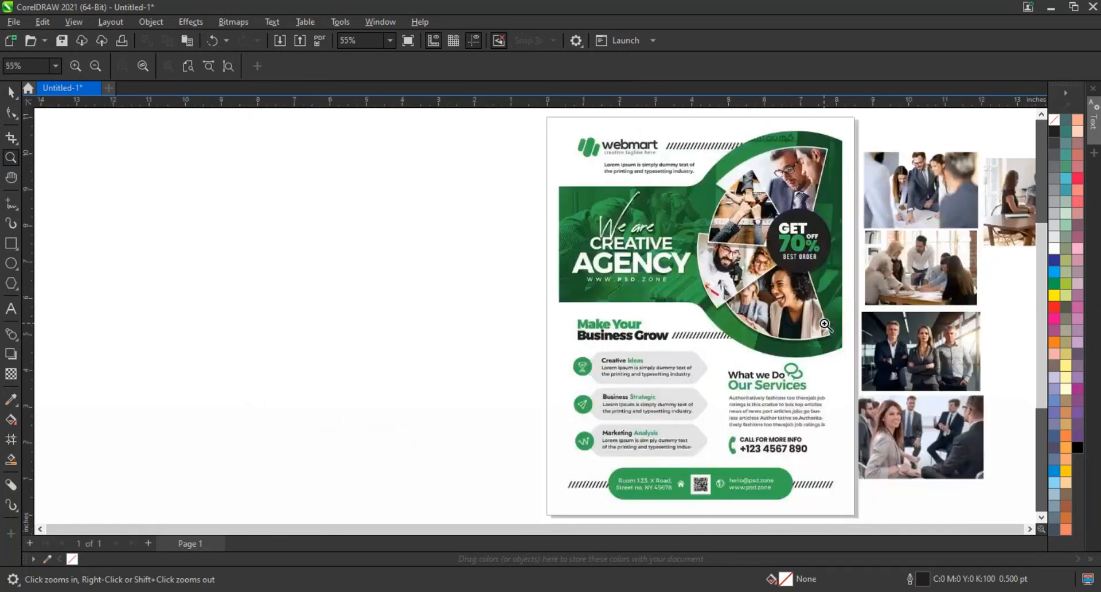
- Draw a circle about 8.64 inches in diameter in the empty area beside the flyer
{"action": "key", "text": "F3"}
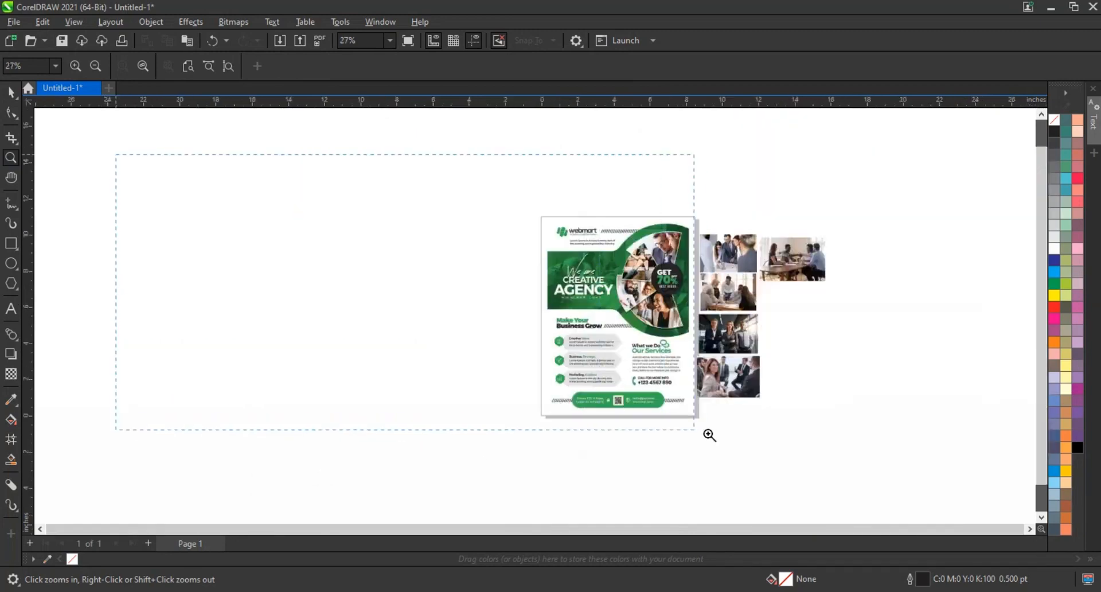
{"action": "left_click", "coordinate": [642, 393]}
{"action": "left_click_drag", "start_coordinate": [961, 519], "coordinate": [975, 511]}
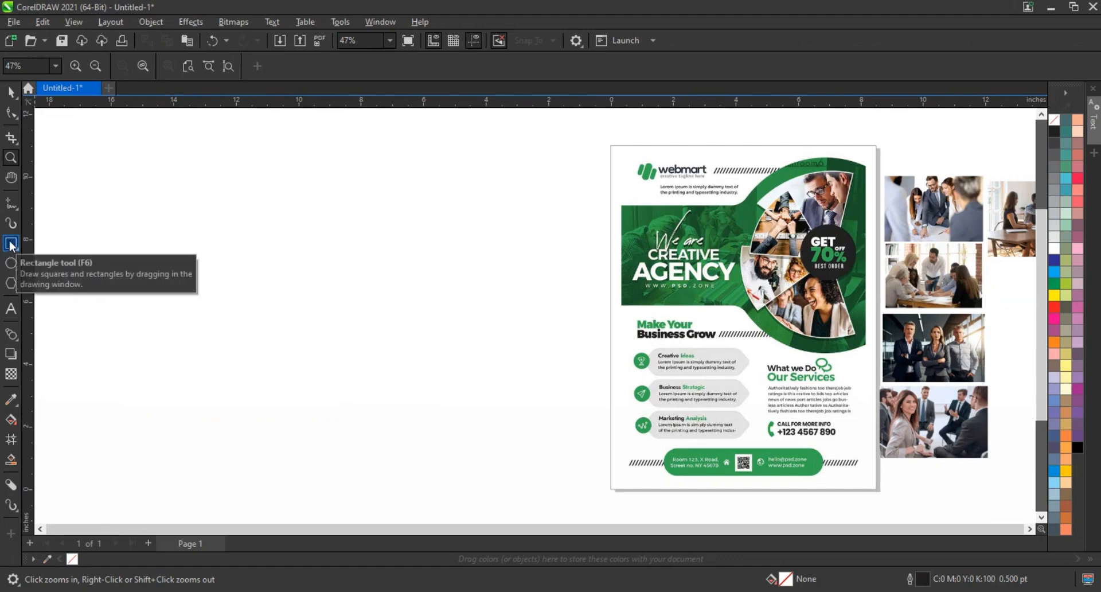
{"action": "left_click", "coordinate": [11, 263]}
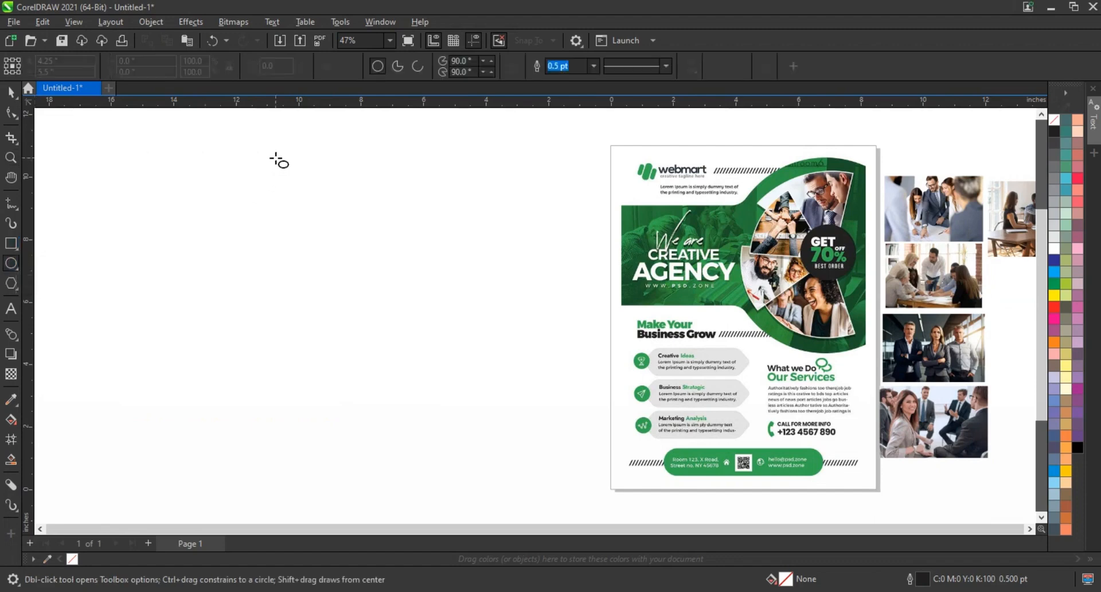
{"action": "left_click_drag", "start_coordinate": [275, 157], "coordinate": [398, 428]}
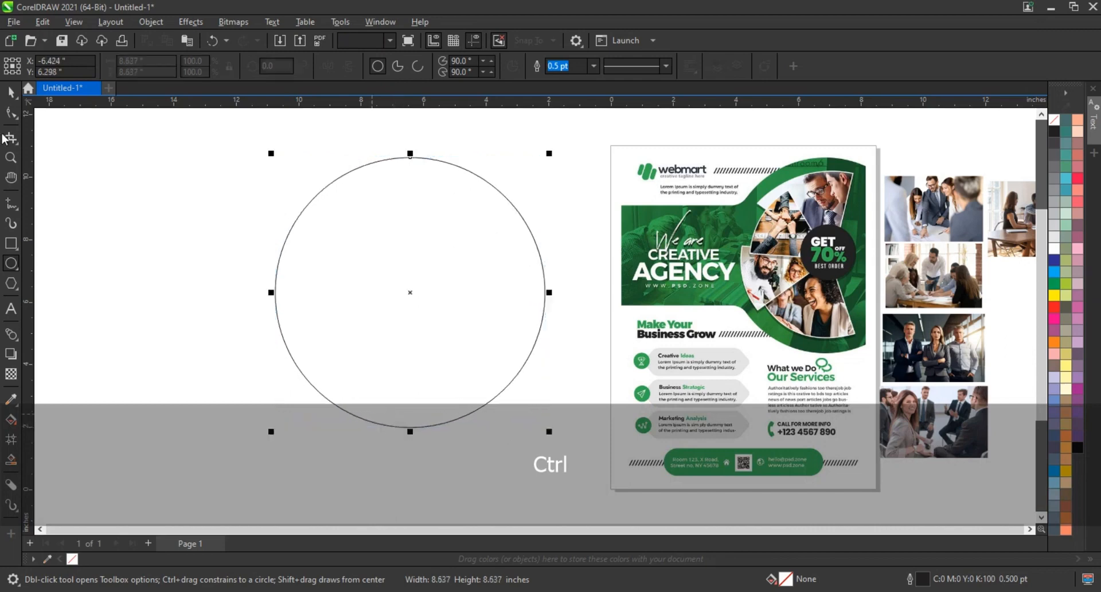
- Give the circle a 4 pt outline and add a smaller concentric copy about 7.71 inches in diameter
{"action": "left_click", "coordinate": [594, 66]}
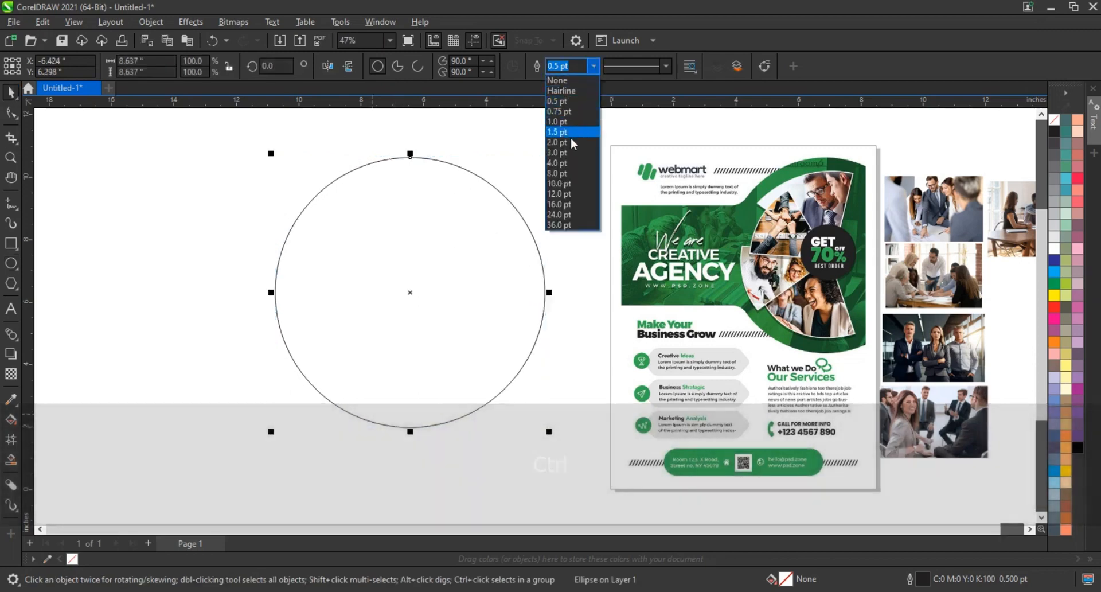
{"action": "left_click", "coordinate": [565, 161]}
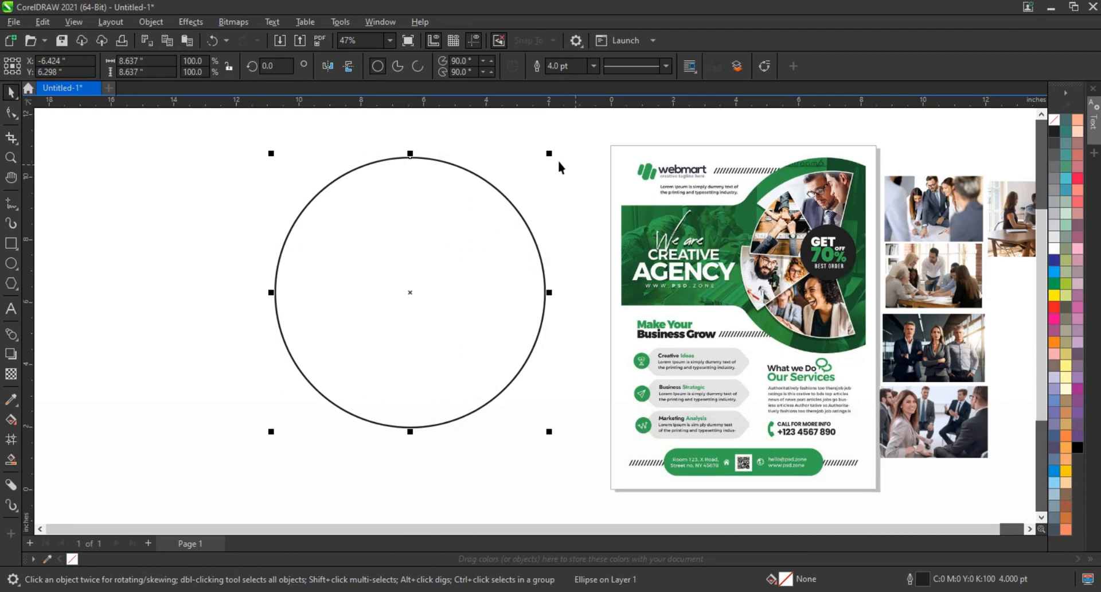
{"action": "left_click_drag", "start_coordinate": [548, 155], "coordinate": [541, 172]}
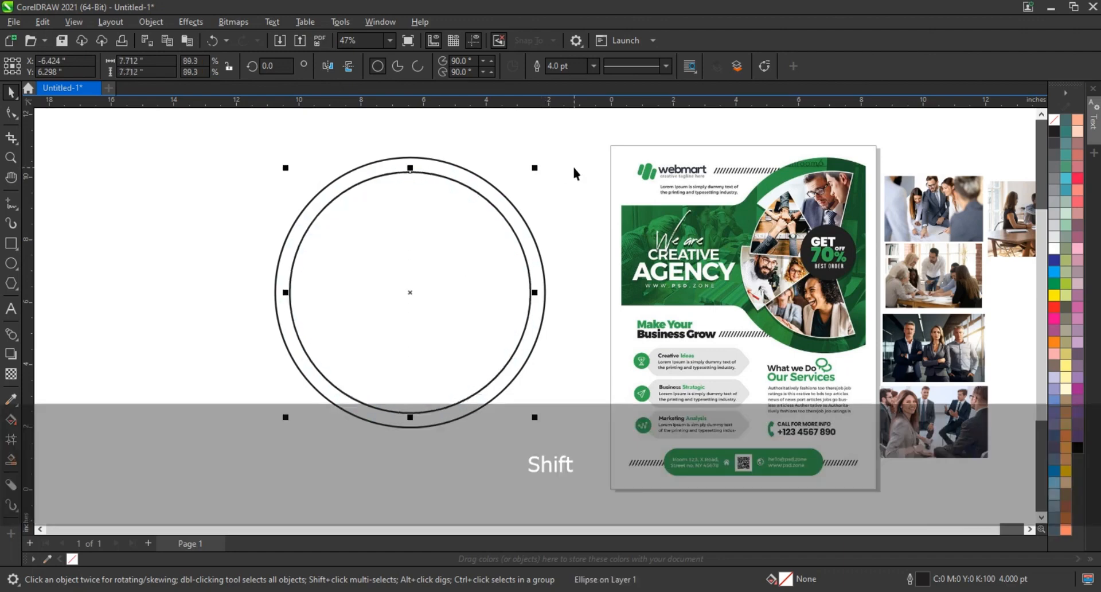
{"action": "left_click", "coordinate": [573, 168]}
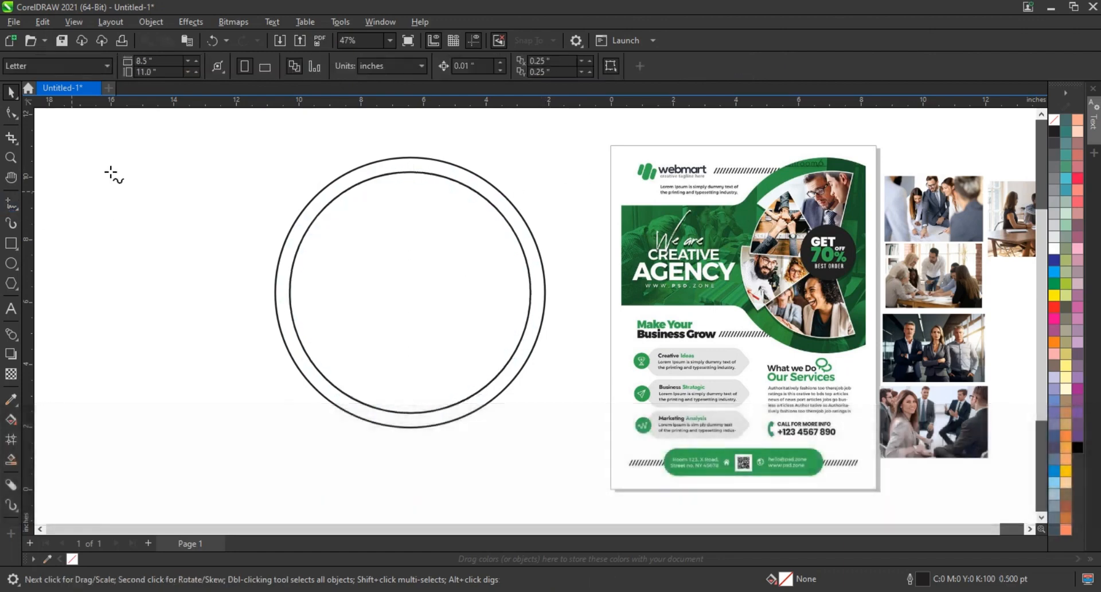
- Draw a straight vertical line about 9.58 inches long beside the circles and set its outline to 8 pt
{"action": "left_click", "coordinate": [110, 166]}
{"action": "left_click", "coordinate": [110, 475], "text": "ctrl"}
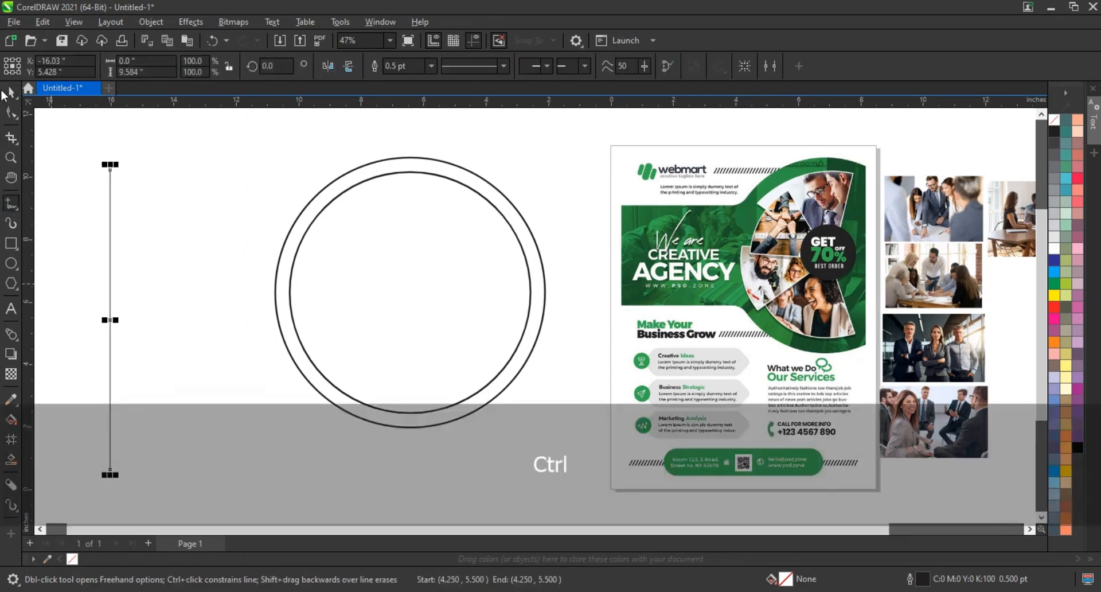
{"action": "left_click", "coordinate": [431, 65]}
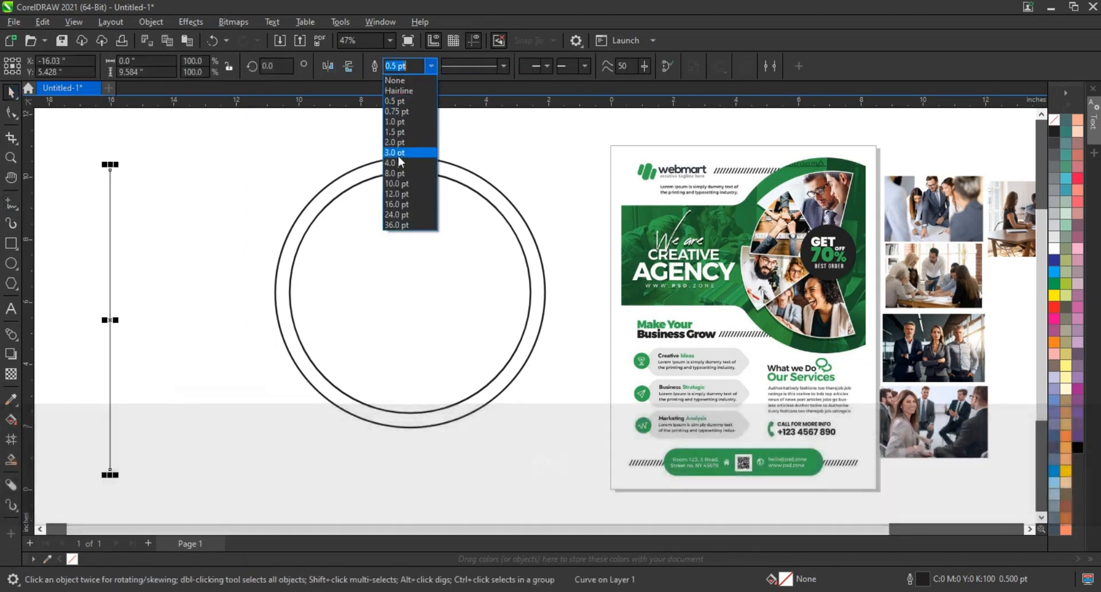
{"action": "left_click", "coordinate": [396, 174]}
- Align the vertical line's centre horizontally and vertically with the outer circle
{"action": "left_click", "coordinate": [443, 156], "text": "shift"}
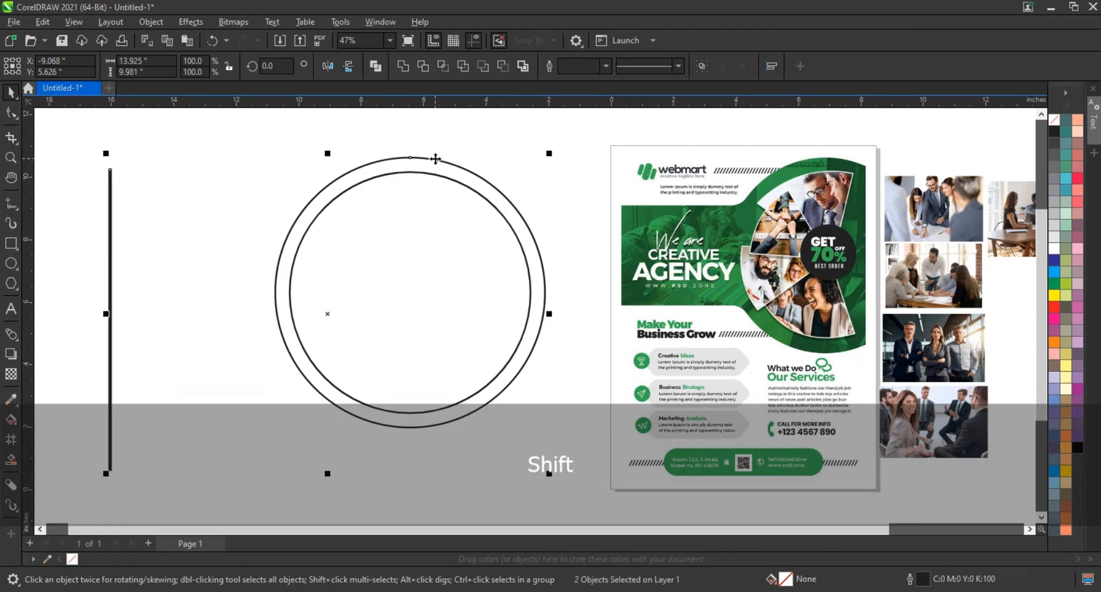
{"action": "key", "text": "c"}
{"action": "key", "text": "e"}
{"action": "left_click", "coordinate": [422, 149]}
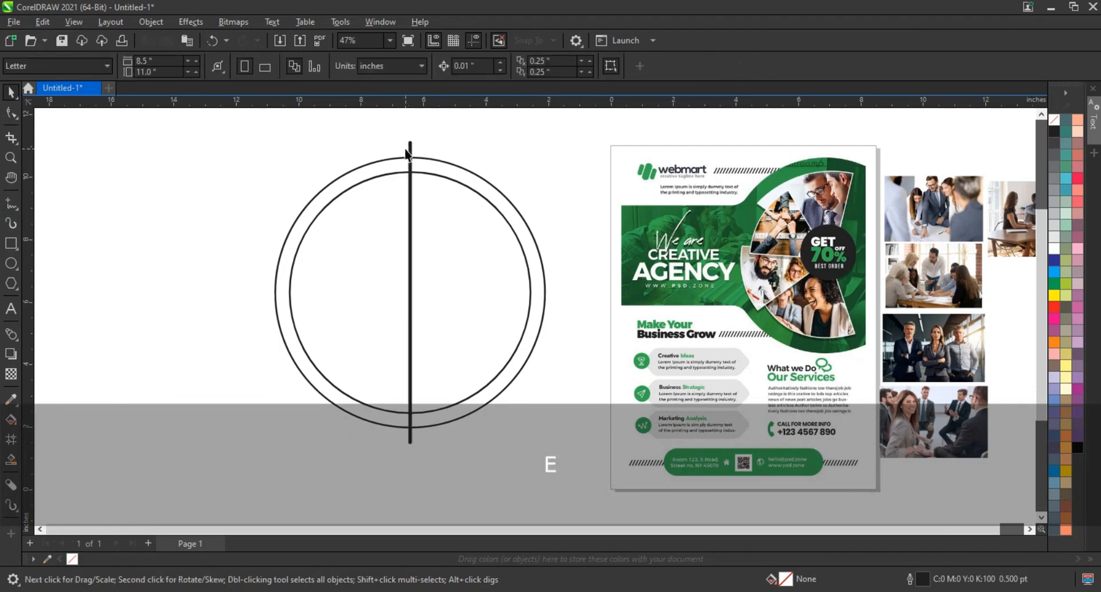
- Lengthen the line about its centre to about 10.62 inches and add two rotated copies at 60° intervals
{"action": "left_click", "coordinate": [410, 153]}
{"action": "left_click_drag", "start_coordinate": [411, 140], "coordinate": [532, 216]}
{"action": "left_click", "coordinate": [412, 132]}
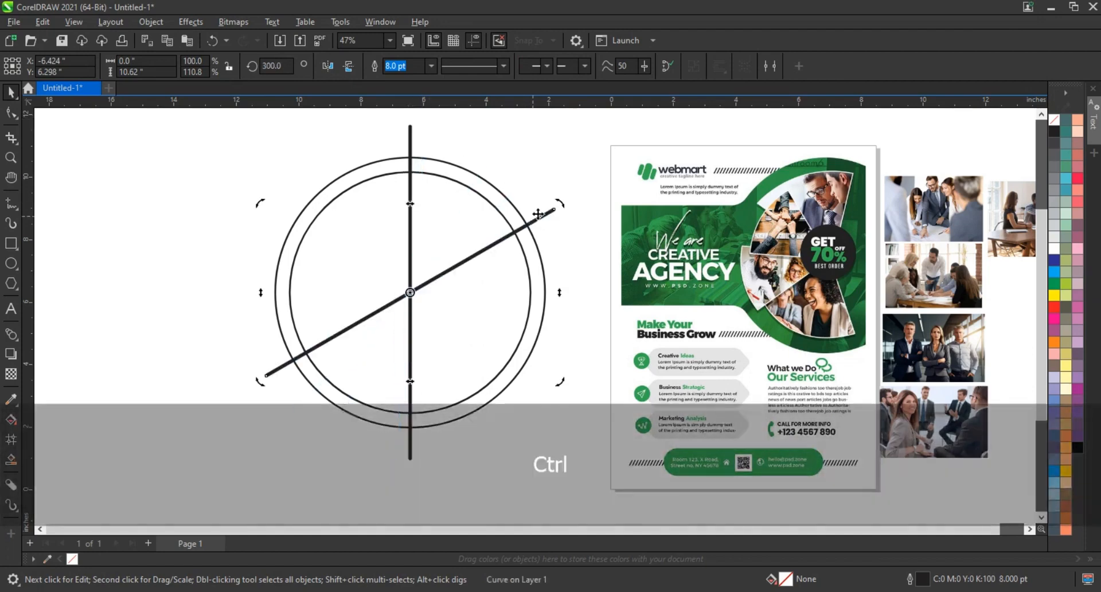
{"action": "key", "text": "ctrl+r"}
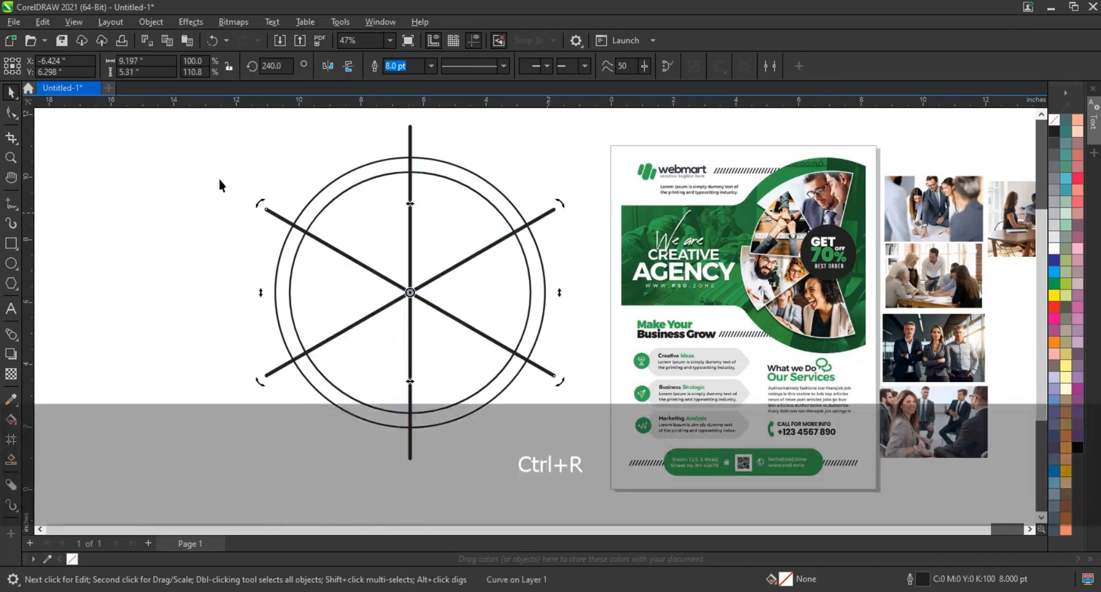
- Combine the three crossing lines into one object and add a copy rotated about 16° clockwise around the centre
{"action": "left_click", "coordinate": [524, 158]}
{"action": "left_click", "coordinate": [412, 140]}
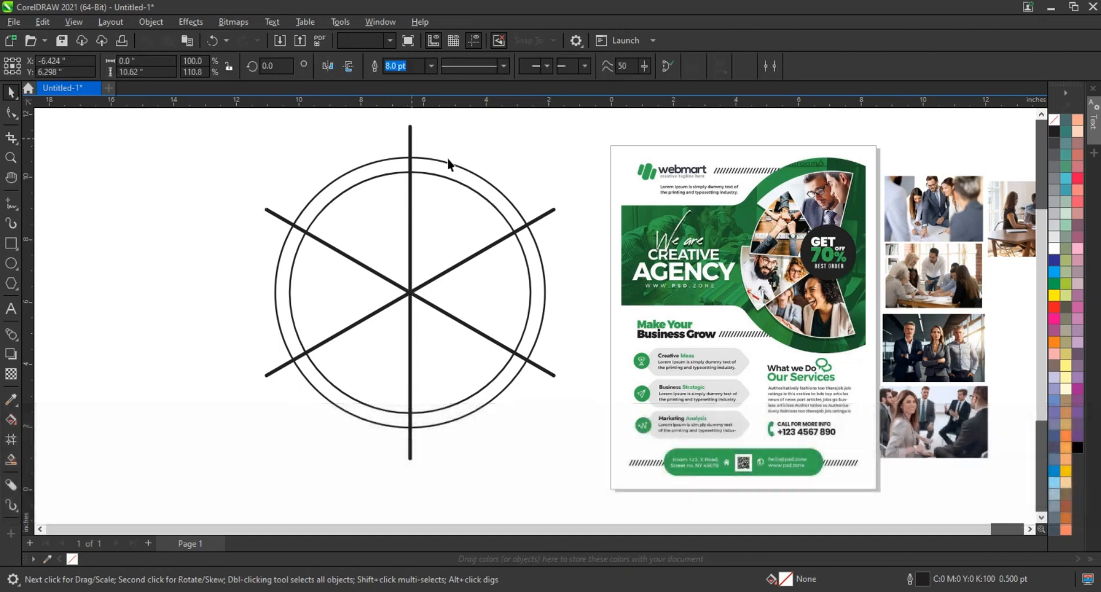
{"action": "left_click", "coordinate": [544, 214], "text": "shift"}
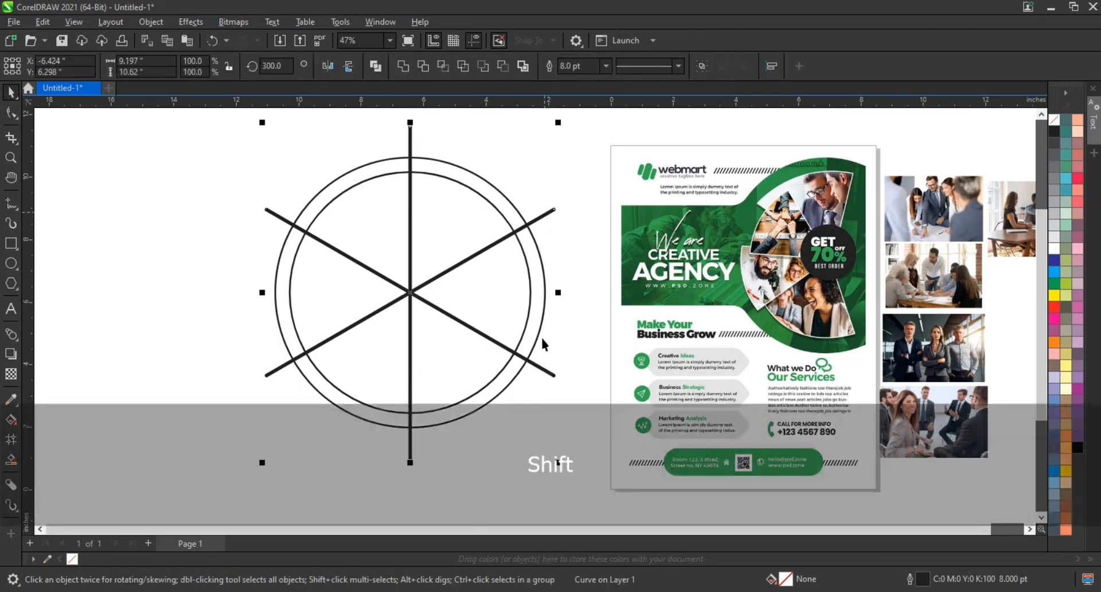
{"action": "left_click", "coordinate": [375, 66]}
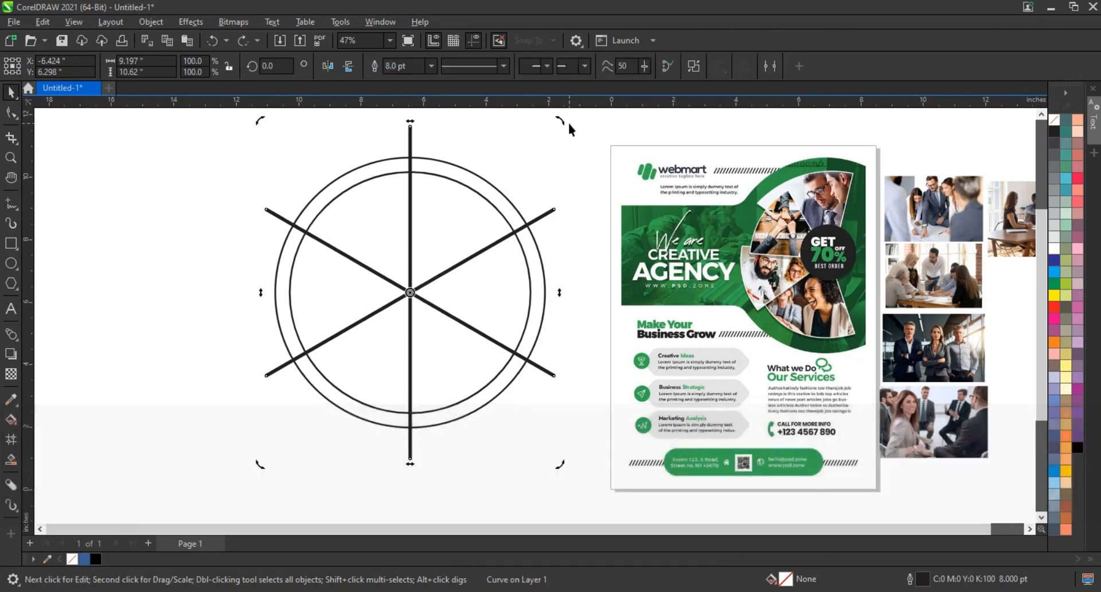
{"action": "left_click_drag", "start_coordinate": [559, 123], "coordinate": [581, 177]}
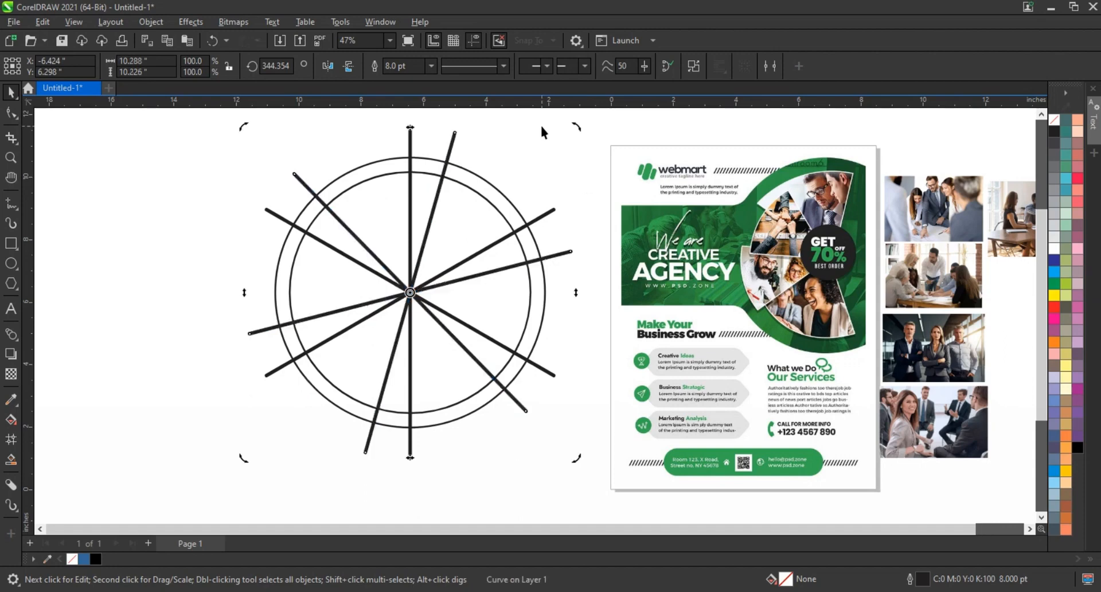
{"action": "left_click", "coordinate": [545, 140]}
- Smart-fill the two upper wedges and the ring sections above and beside them, and weld them into one slice
{"action": "left_click", "coordinate": [11, 420]}
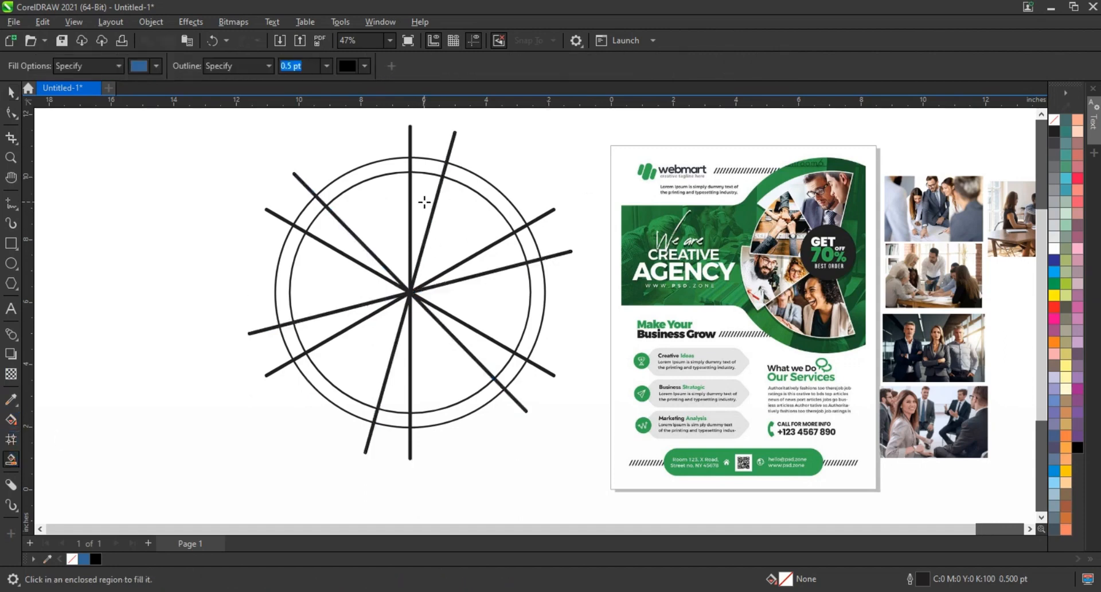
{"action": "left_click", "coordinate": [425, 202]}
{"action": "left_click", "coordinate": [378, 168]}
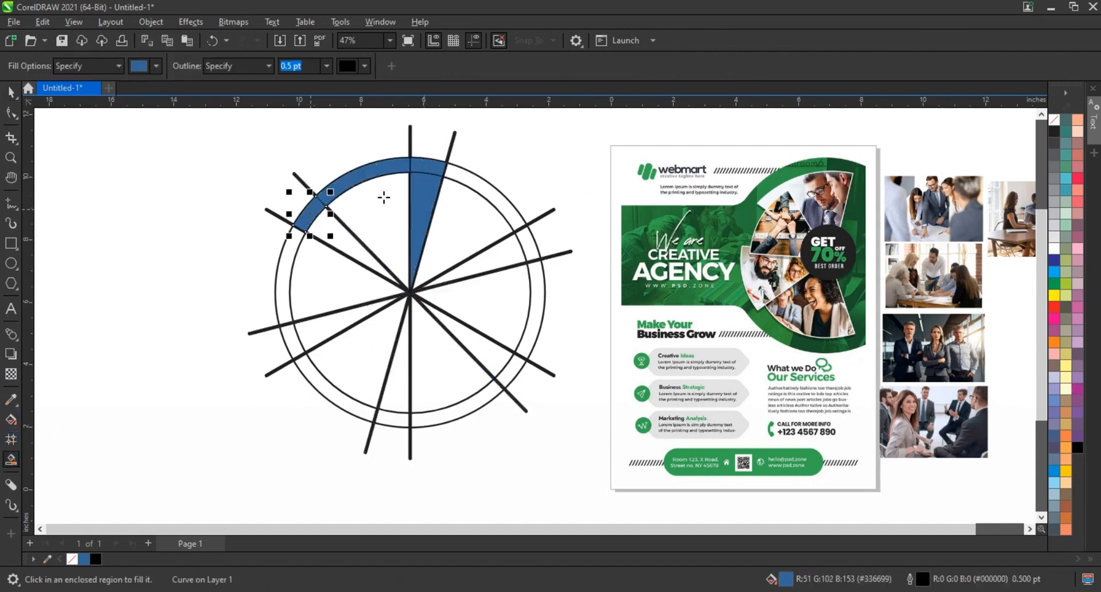
{"action": "left_click", "coordinate": [383, 197]}
{"action": "left_click", "coordinate": [11, 92]}
{"action": "left_click", "coordinate": [307, 207]}
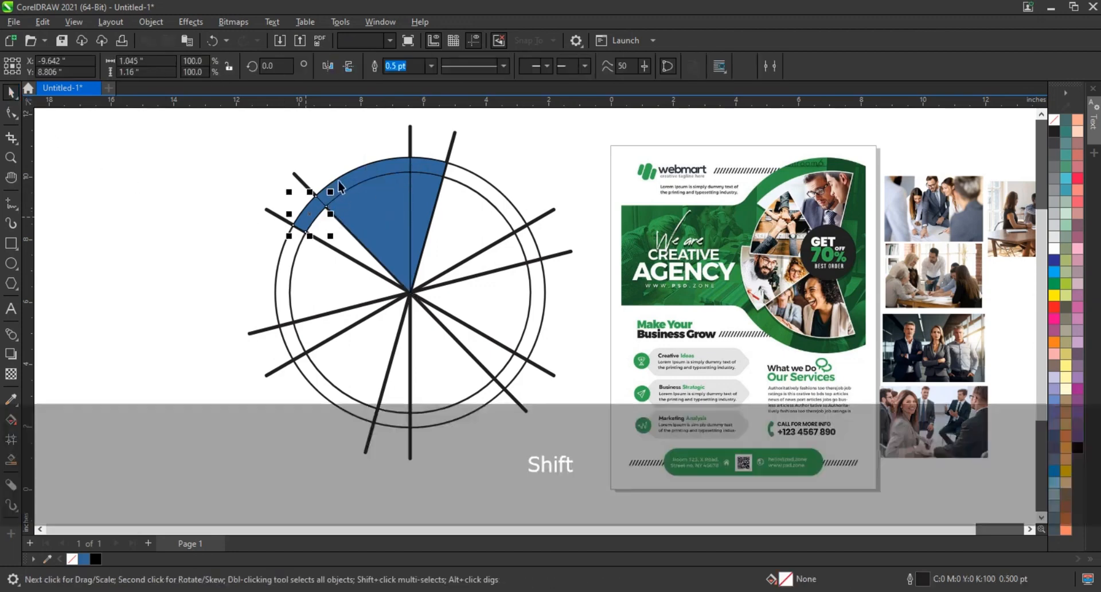
{"action": "left_click", "coordinate": [391, 212], "text": "shift"}
{"action": "left_click", "coordinate": [403, 66]}
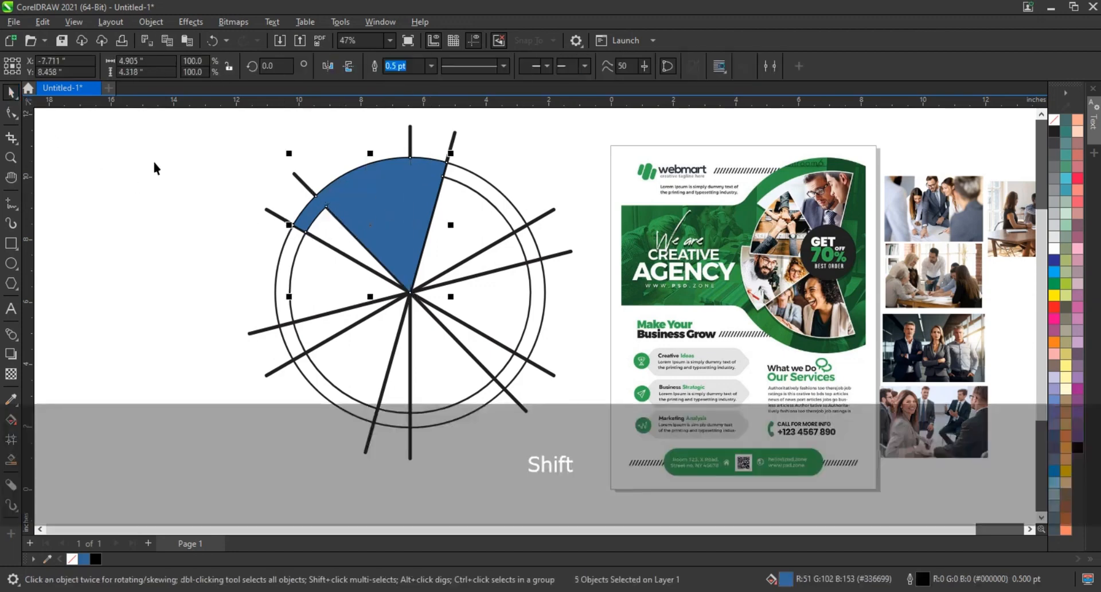
- Smart-fill the three inner-circle wedges on the circle's left side and weld them into one slice
{"action": "left_click", "coordinate": [11, 420]}
{"action": "left_click", "coordinate": [330, 228]}
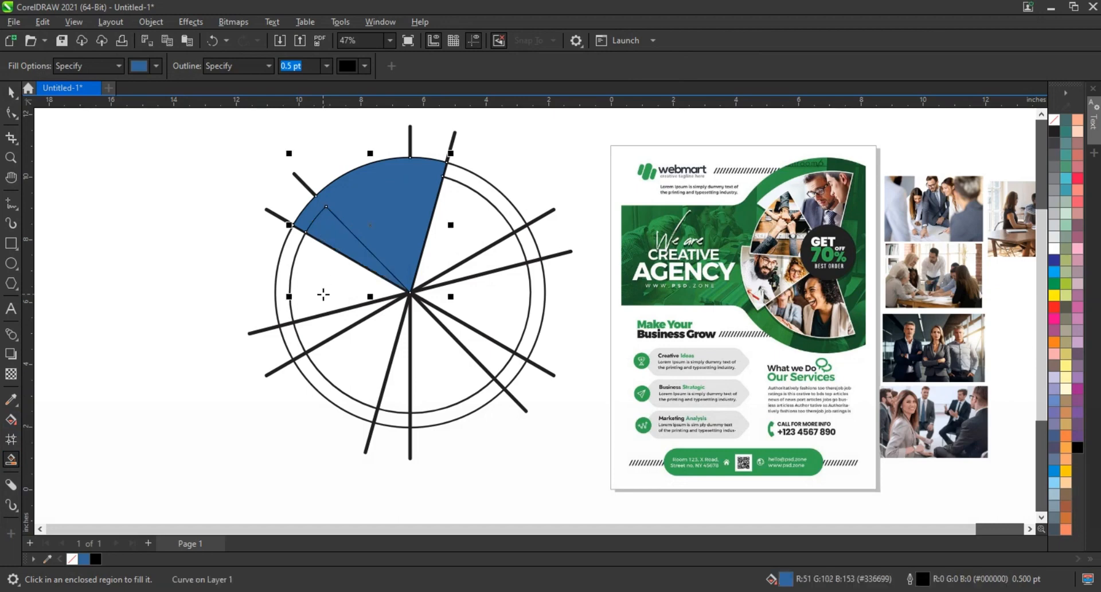
{"action": "left_click", "coordinate": [323, 294]}
{"action": "left_click", "coordinate": [320, 327]}
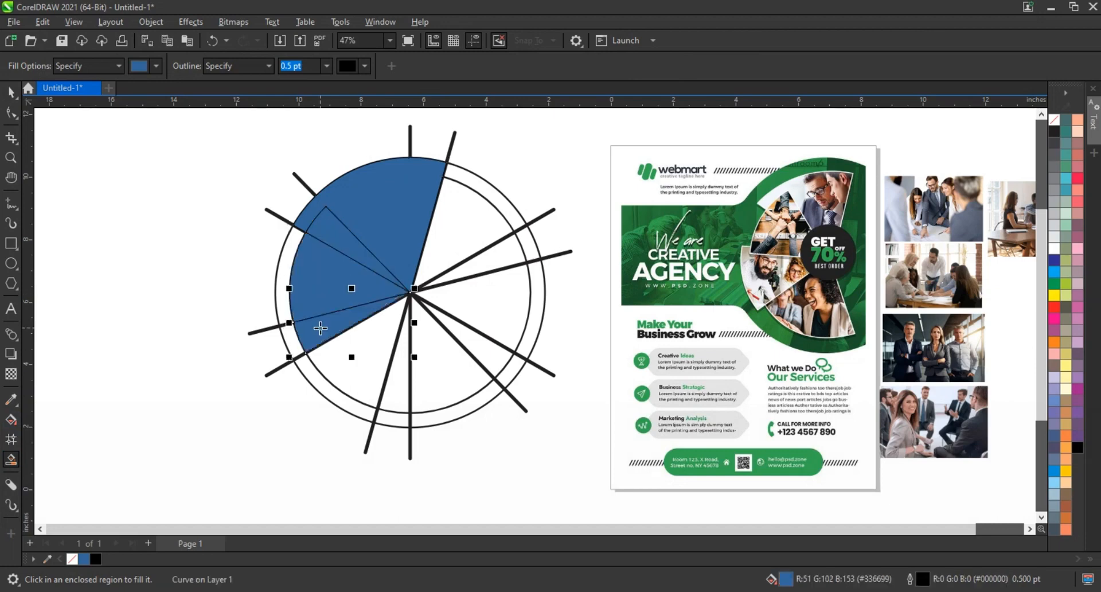
{"action": "left_click", "coordinate": [7, 98]}
{"action": "left_click", "coordinate": [326, 305], "text": "shift"}
{"action": "left_click", "coordinate": [330, 235], "text": "shift"}
{"action": "left_click", "coordinate": [367, 183], "text": "shift"}
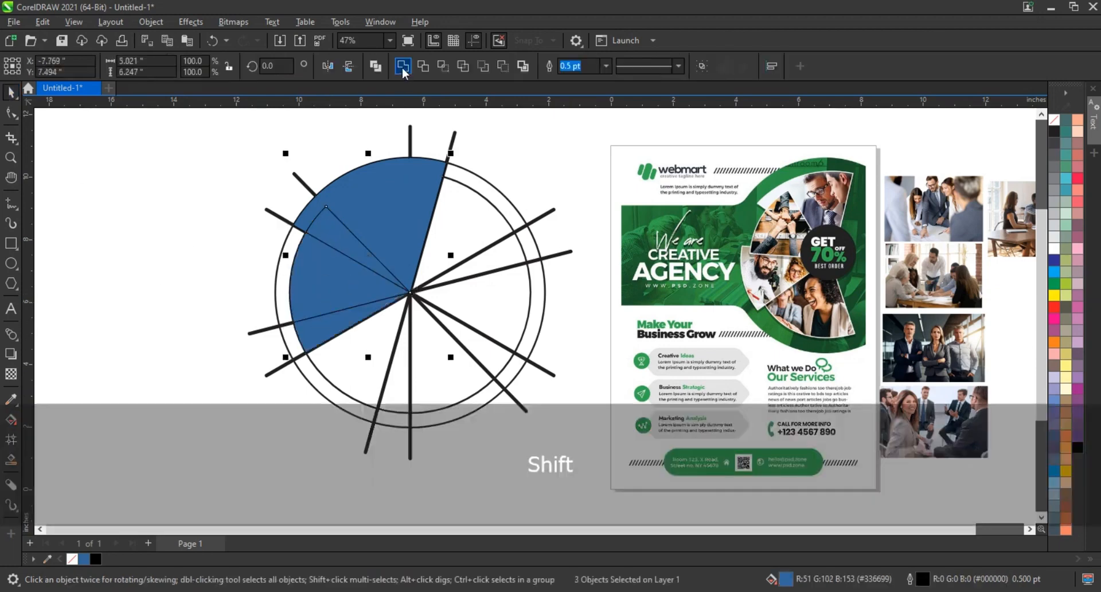
{"action": "left_click", "coordinate": [403, 66]}
{"action": "left_click", "coordinate": [118, 360]}
- Smart-fill the lower-left wedges and adjoining ring sections down to the vertical line, and weld them into one slice
{"action": "left_click", "coordinate": [11, 459]}
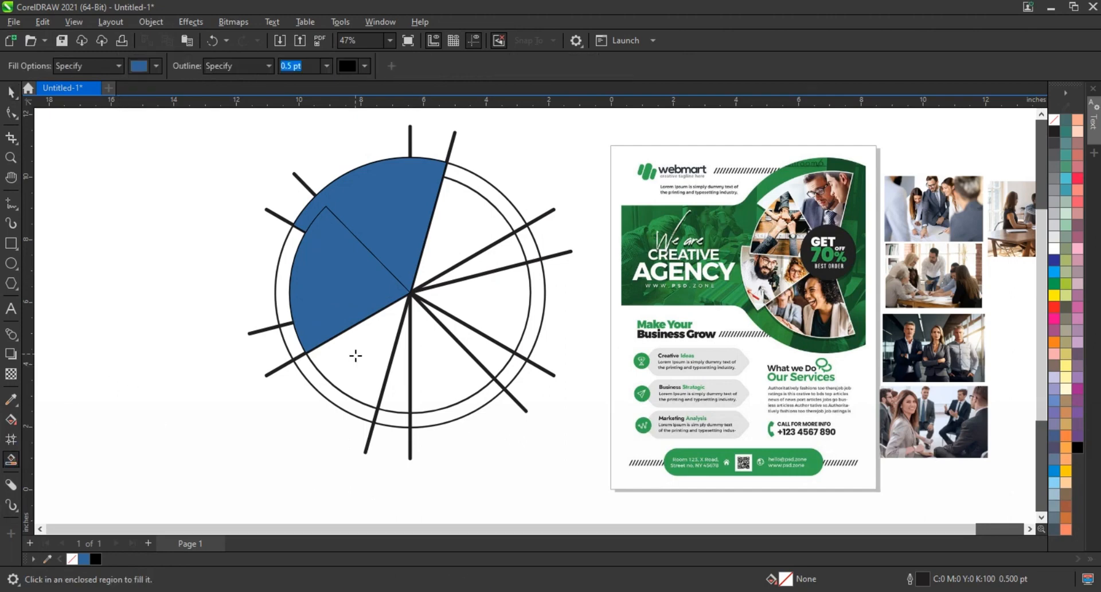
{"action": "left_click", "coordinate": [357, 357]}
{"action": "left_click", "coordinate": [315, 381]}
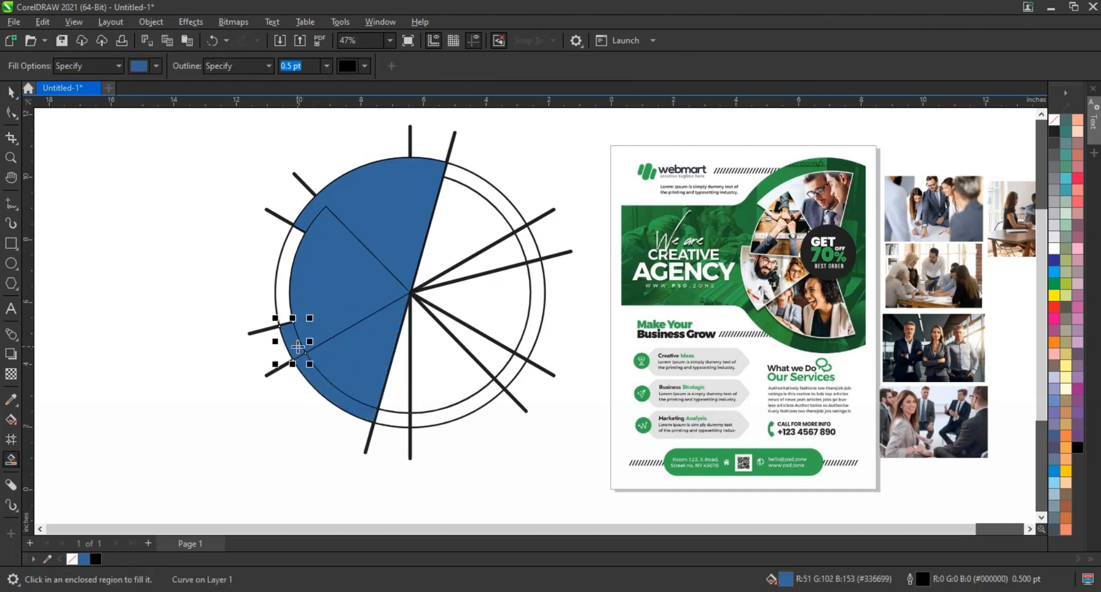
{"action": "left_click", "coordinate": [395, 416]}
{"action": "left_click", "coordinate": [396, 388]}
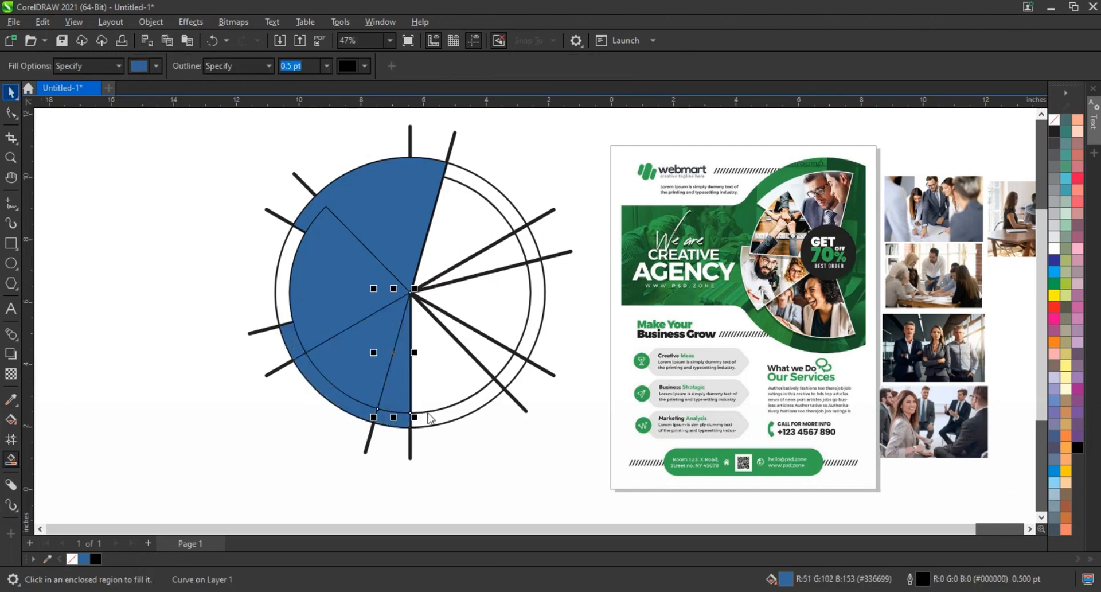
{"action": "left_click", "coordinate": [384, 420], "text": "shift"}
{"action": "left_click", "coordinate": [10, 94]}
{"action": "key", "text": "ctrl+z"}
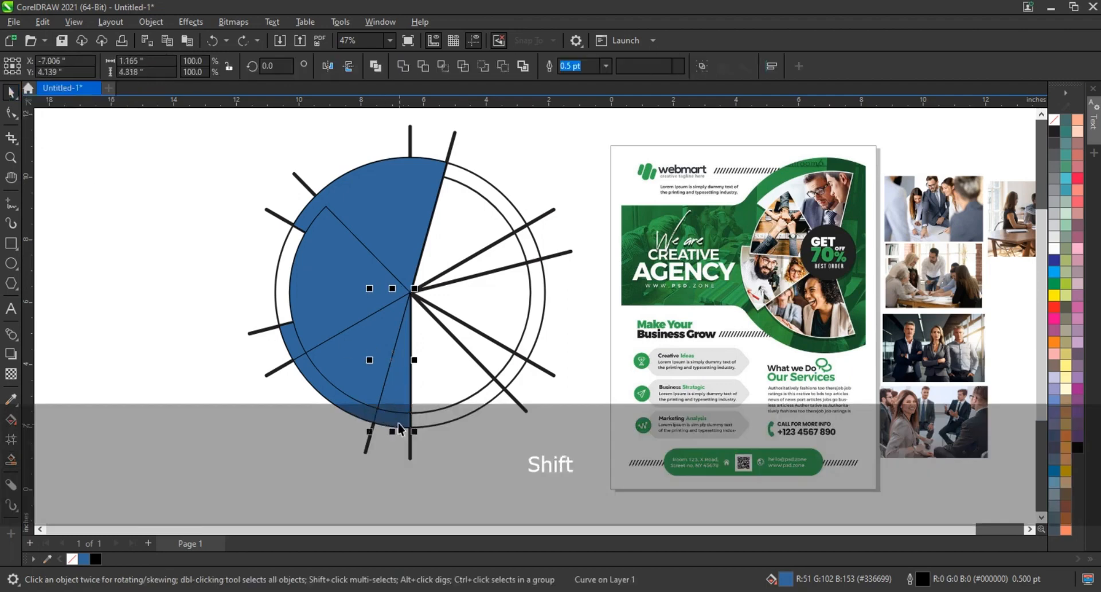
{"action": "left_click", "coordinate": [404, 66]}
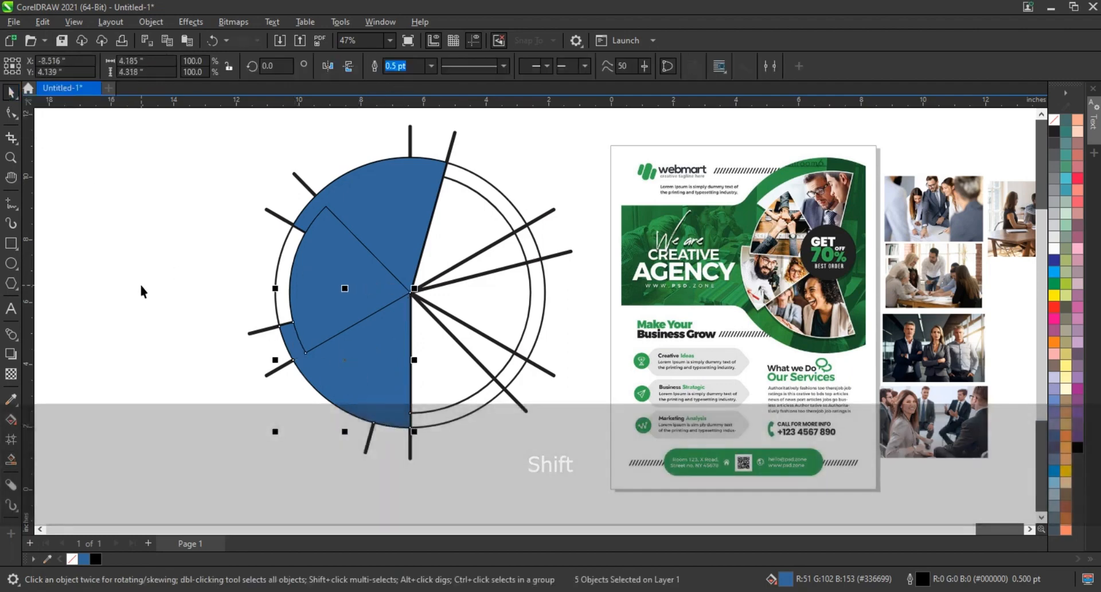
{"action": "left_click", "coordinate": [139, 282]}
- Smart-fill the two inner wedges at the circle's lower right and weld them into one slice
{"action": "left_click", "coordinate": [12, 460]}
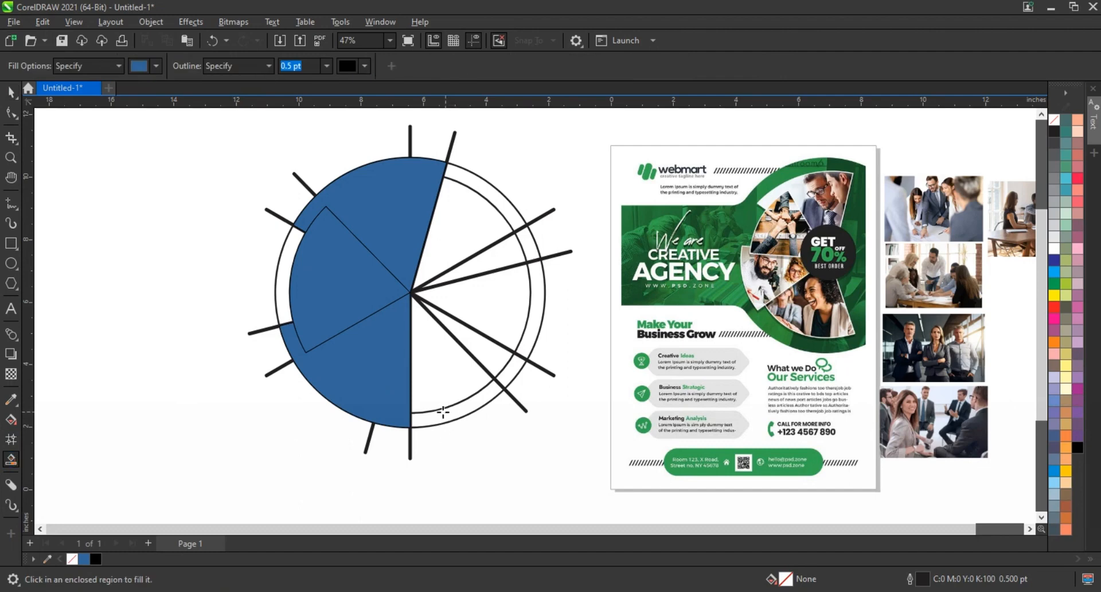
{"action": "left_click", "coordinate": [443, 376]}
{"action": "left_click", "coordinate": [471, 344]}
{"action": "left_click", "coordinate": [11, 93]}
{"action": "left_click", "coordinate": [444, 374], "text": "shift"}
{"action": "left_click", "coordinate": [403, 66]}
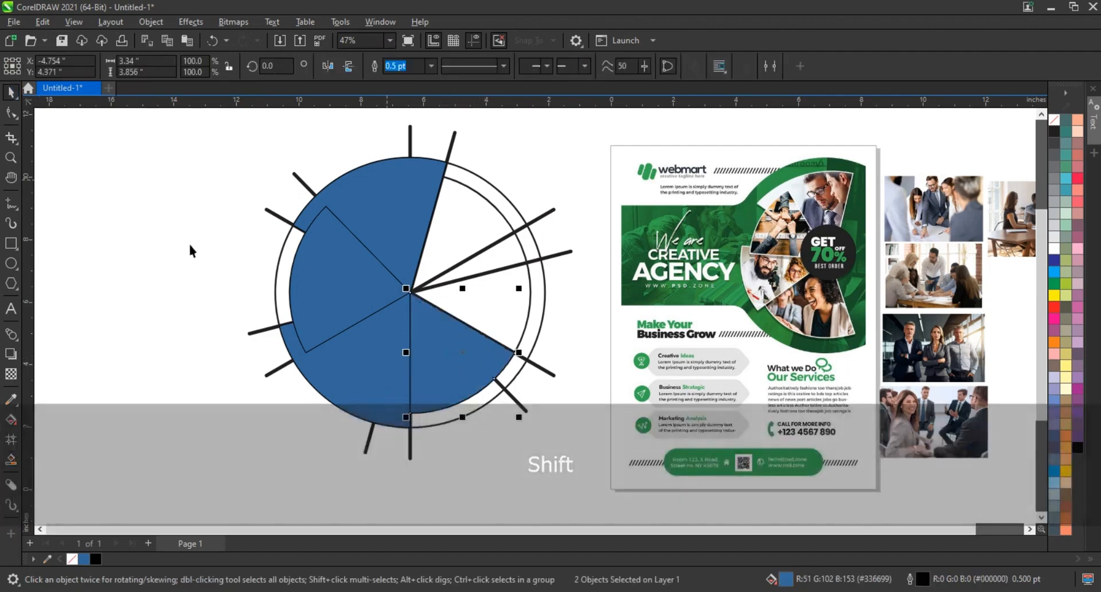
- Delete the crossing guide lines and the outer circle
{"action": "left_click", "coordinate": [232, 260]}
{"action": "key", "text": "Delete"}
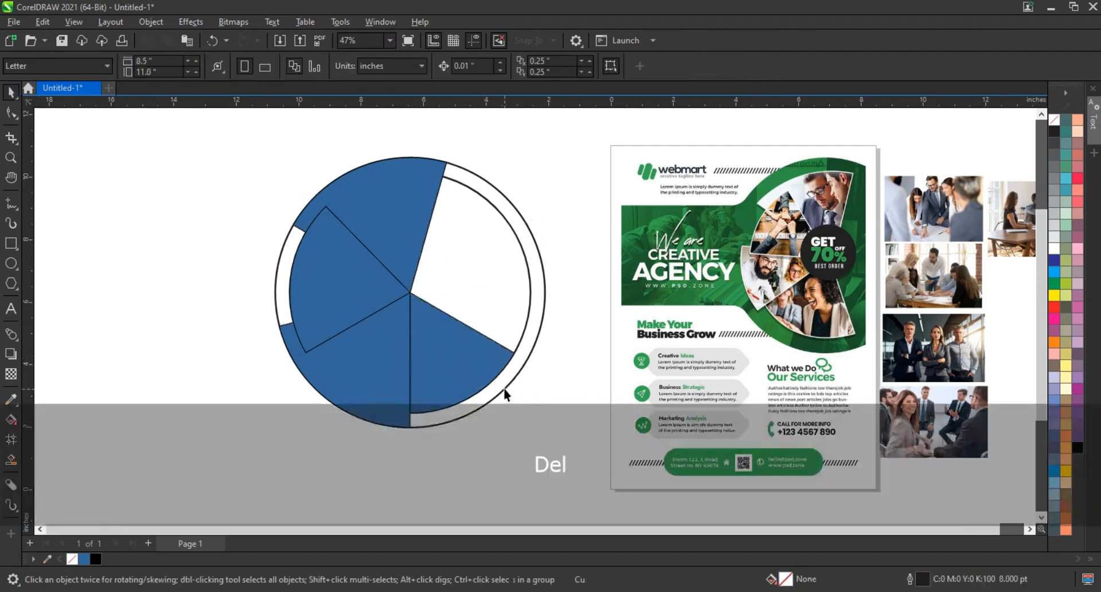
{"action": "left_click", "coordinate": [504, 388]}
{"action": "key", "text": "Delete"}
- Enlarge the remaining circle around its centre to about 9.52 inches in diameter
{"action": "left_click", "coordinate": [524, 305]}
{"action": "key", "text": "Delete"}
{"action": "key", "text": "ctrl+z"}
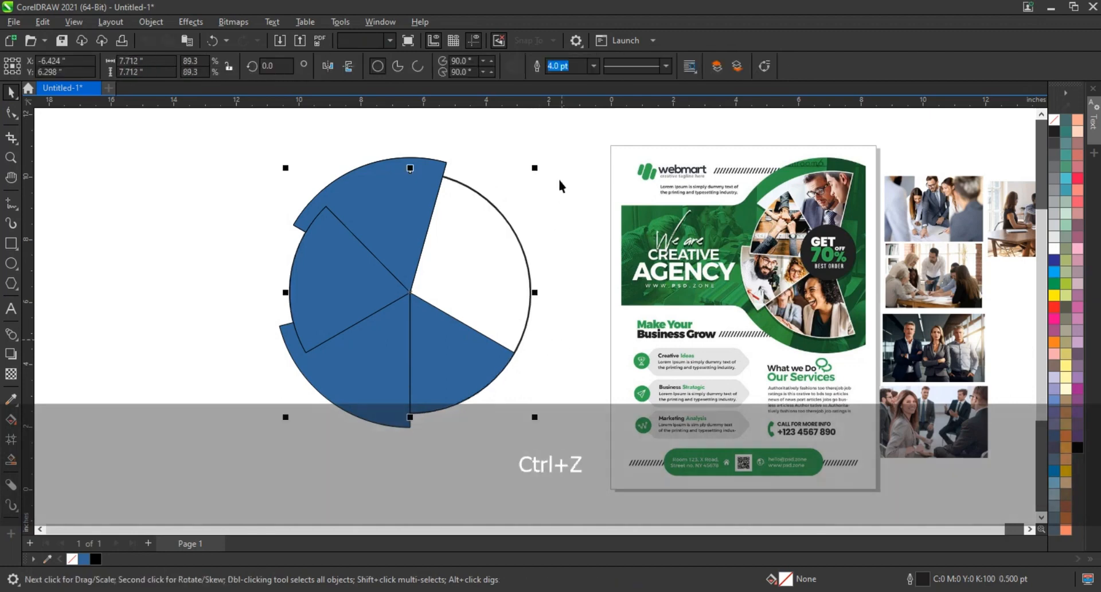
{"action": "left_click_drag", "start_coordinate": [536, 165], "coordinate": [580, 140]}
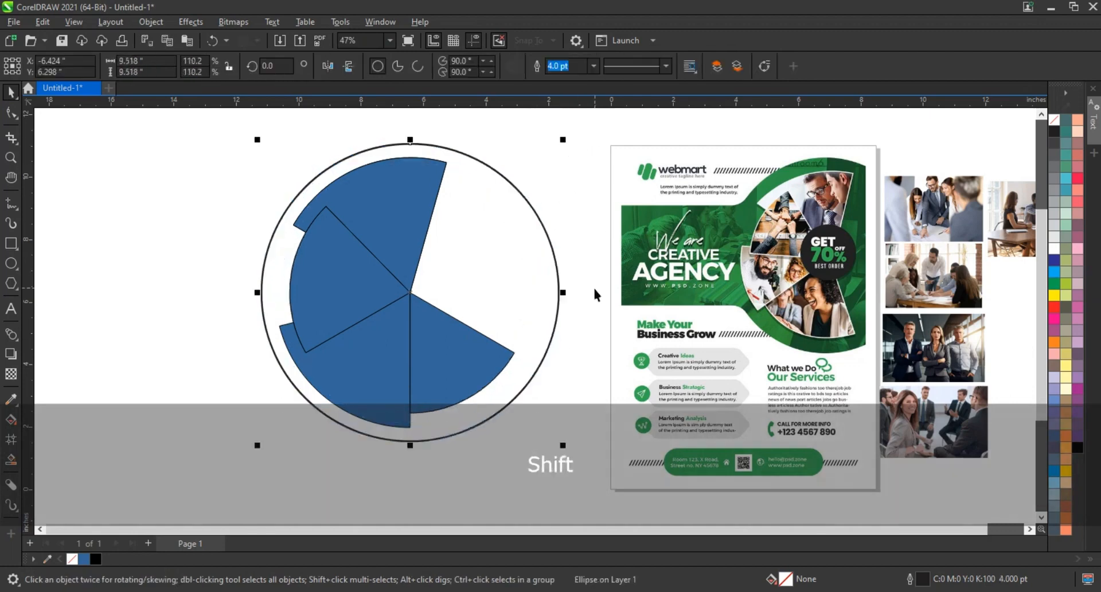
- Draw a long rectangle extending from beyond the circle's left side into the blue slices
{"action": "scroll", "coordinate": [595, 294], "scroll_direction": "down", "scroll_amount": 1}
{"action": "left_click", "coordinate": [11, 243]}
{"action": "left_click_drag", "start_coordinate": [96, 223], "coordinate": [377, 353]}
{"action": "key", "text": "space"}
{"action": "left_click", "coordinate": [527, 280], "text": "shift"}
{"action": "left_click", "coordinate": [172, 177]}
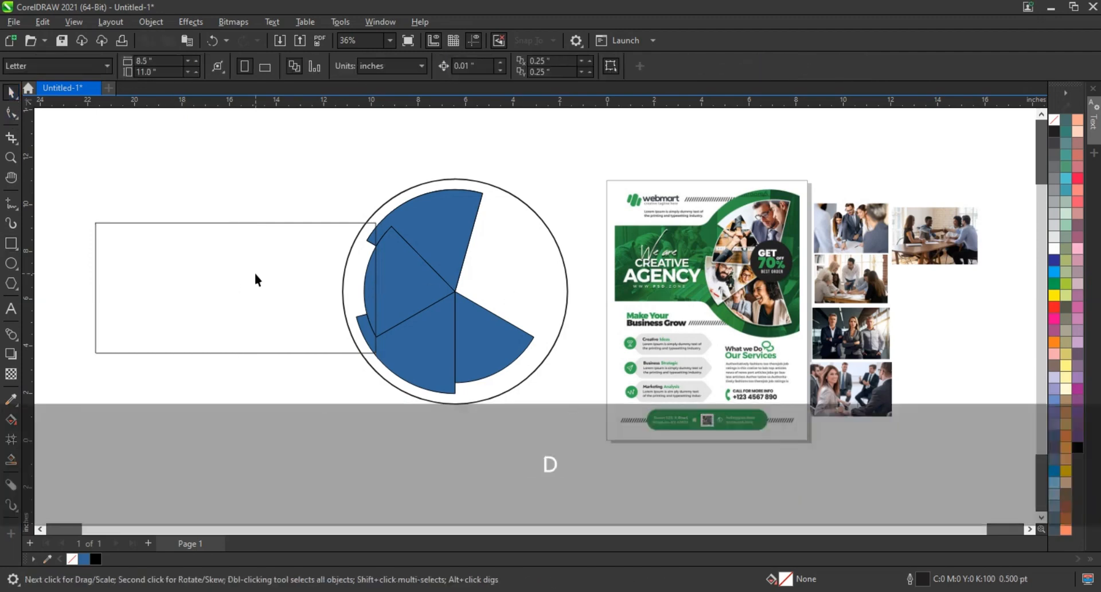
- Reduce the rectangle's height to about 5.1 inches around its centre and align it vertically centred with the large circle
{"action": "left_click", "coordinate": [253, 270]}
{"action": "left_click_drag", "start_coordinate": [236, 219], "coordinate": [236, 224]}
{"action": "left_click", "coordinate": [521, 281], "text": "shift"}
{"action": "key", "text": "e"}
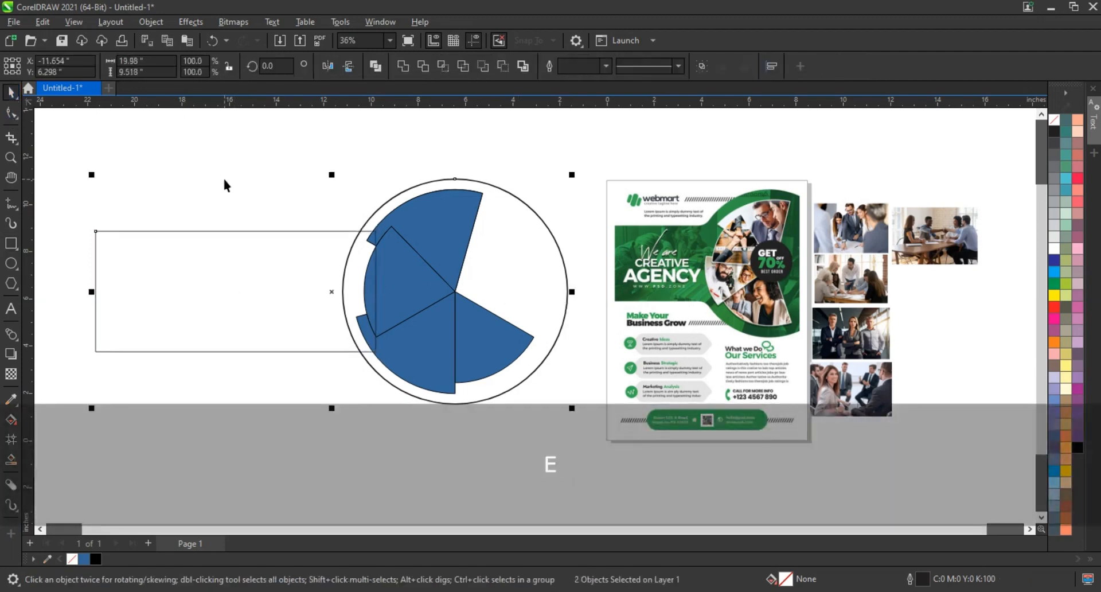
{"action": "left_click", "coordinate": [226, 180]}
- Draw a small circle about 1.11 inches in diameter in the corner where the rectangle's upper edge meets the large circle
{"action": "left_click", "coordinate": [10, 157]}
{"action": "mouse_move", "coordinate": [300, 182]}
{"action": "left_mouse_down"}
{"action": "mouse_move", "coordinate": [440, 267]}
{"action": "mouse_move", "coordinate": [459, 359]}
{"action": "left_mouse_up"}
{"action": "key", "text": "F7"}
{"action": "left_click", "coordinate": [12, 93]}
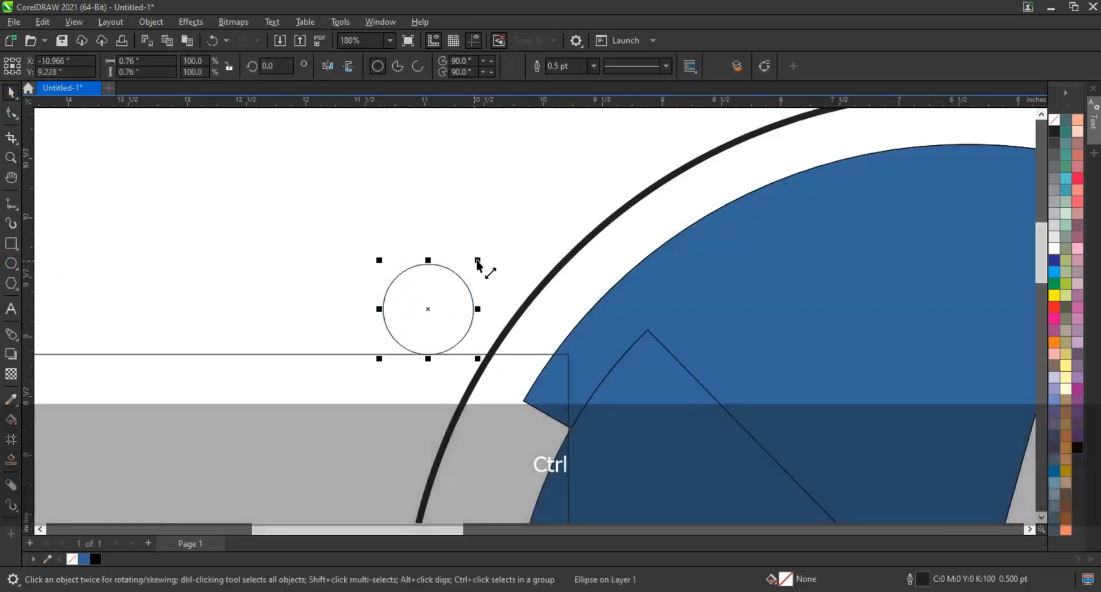
{"action": "left_click_drag", "start_coordinate": [479, 261], "coordinate": [536, 221]}
{"action": "key", "text": "Right"}
{"action": "key", "text": "Right"}
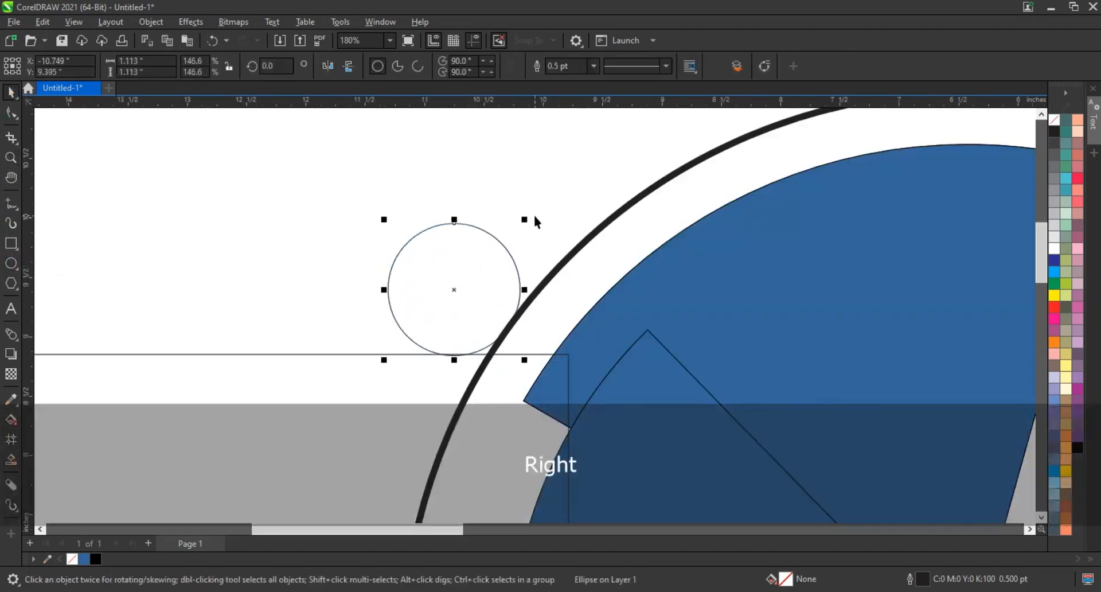
{"action": "key", "text": "Down"}
- Copy the small circle straight down to the lower junction and nudge it against the rectangle's lower edge and the large circle
{"action": "key", "text": "F3"}
{"action": "key", "text": "F3"}
{"action": "left_click_drag", "start_coordinate": [470, 245], "coordinate": [471, 378]}
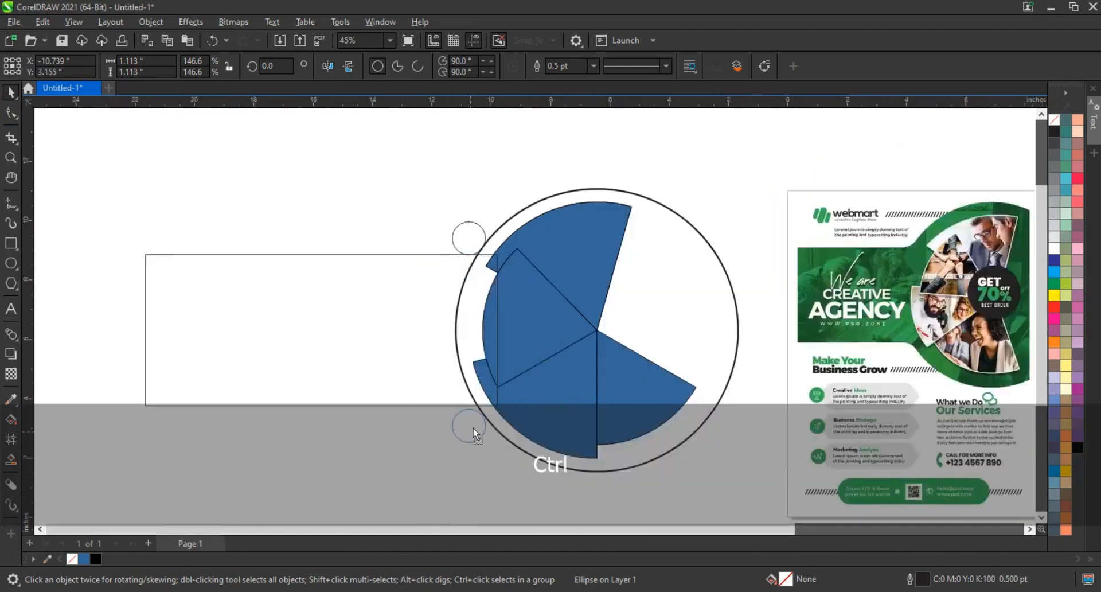
{"action": "scroll", "coordinate": [473, 426], "scroll_direction": "up", "scroll_amount": 4}
{"action": "key", "text": "Down"}
{"action": "key", "text": "Down"}
{"action": "key", "text": "Down"}
{"action": "key", "text": "Down"}
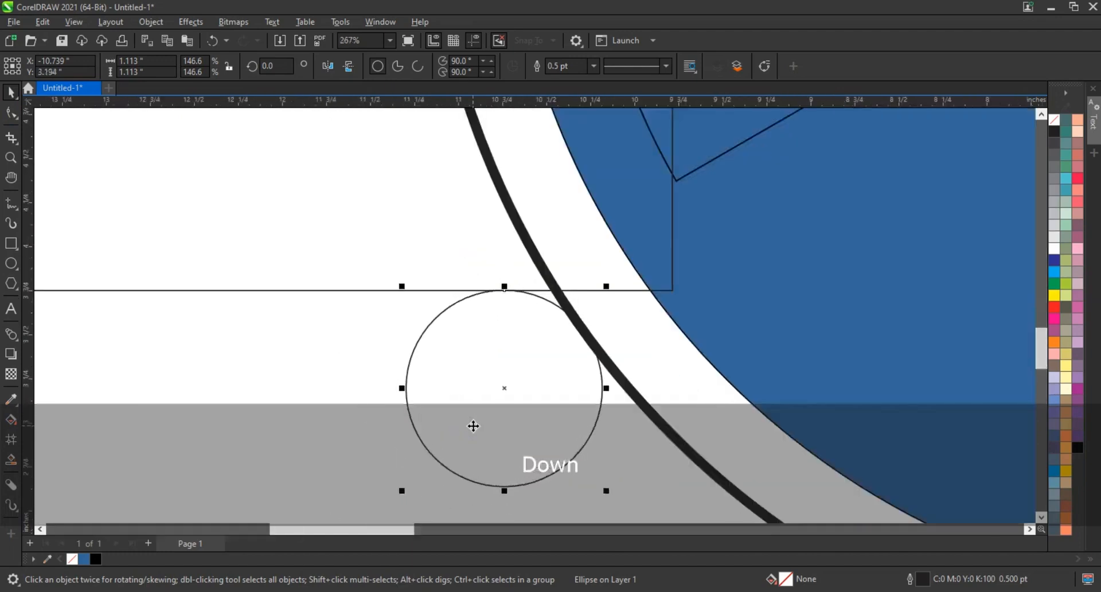
{"action": "key", "text": "Up"}
- Smart-fill the small curved corner areas between the rectangle, the large circle and the two small circles
{"action": "left_click", "coordinate": [11, 459]}
{"action": "left_click", "coordinate": [519, 284]}
{"action": "key", "text": "shift+F2"}
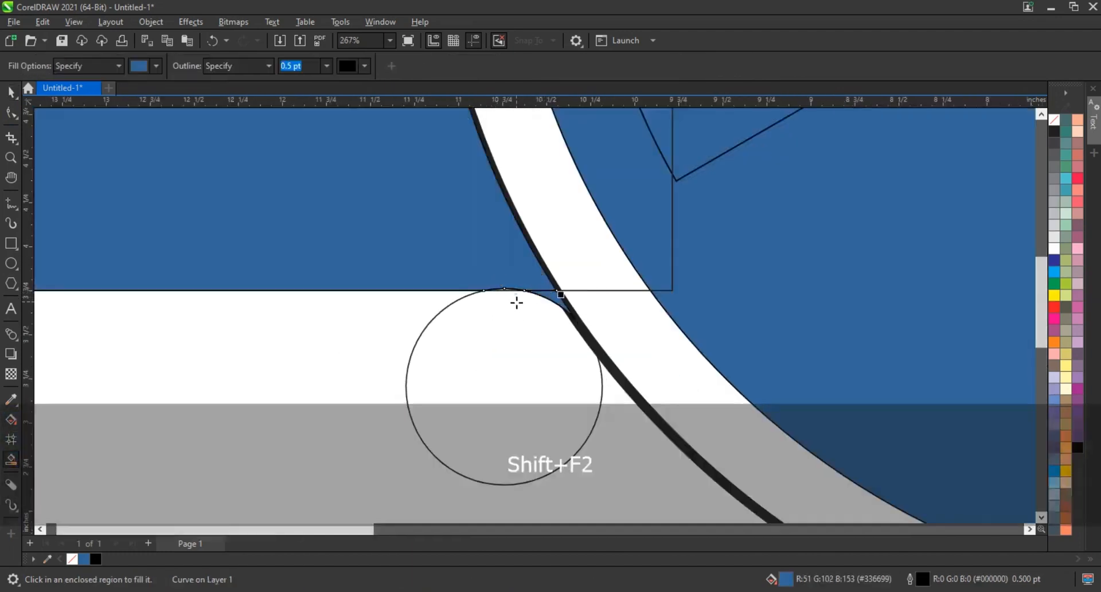
{"action": "key", "text": "F3"}
{"action": "left_click", "coordinate": [840, 190]}
{"action": "left_click", "coordinate": [11, 93]}
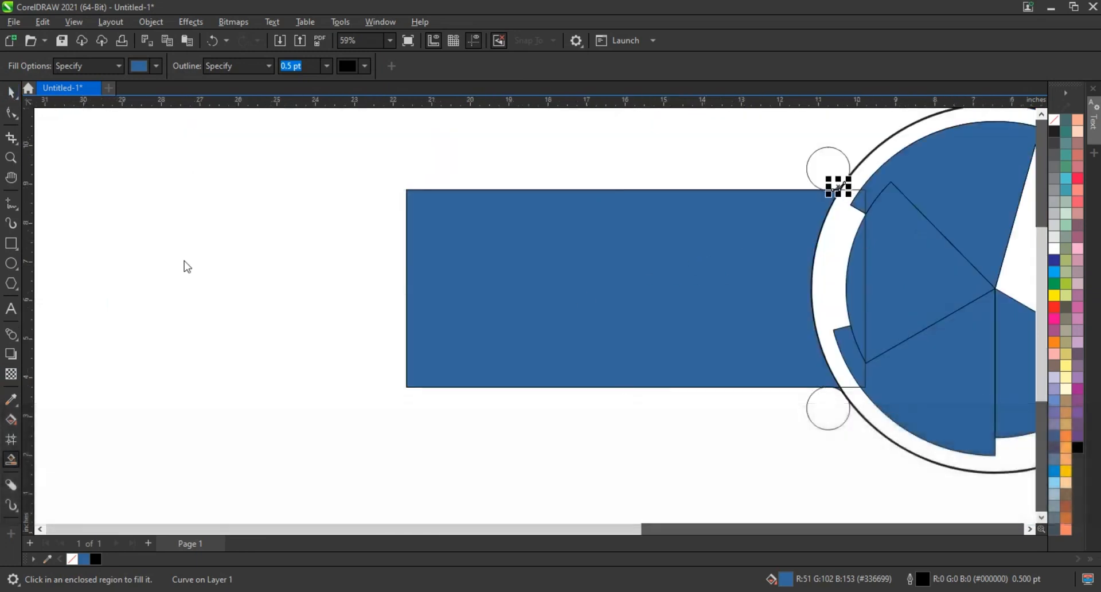
- Delete the two small circles and the original rectangle outline, keeping the filled band and corner pieces
{"action": "key", "text": "Escape"}
{"action": "left_click", "coordinate": [828, 174]}
{"action": "left_click", "coordinate": [834, 394], "text": "shift"}
{"action": "key", "text": "Delete"}
{"action": "left_click", "coordinate": [853, 388]}
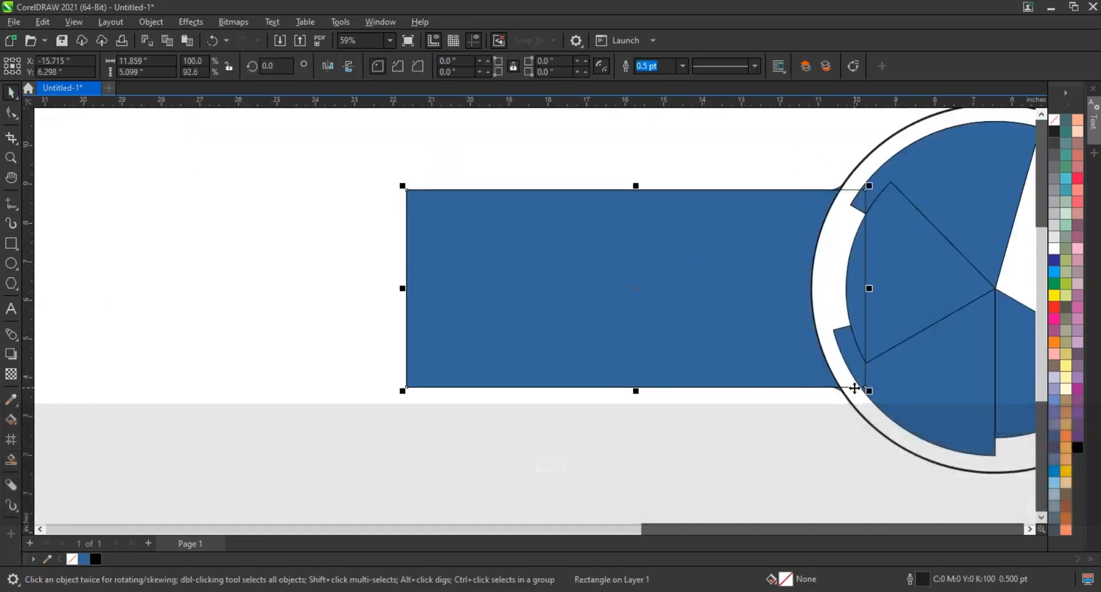
{"action": "key", "text": "Delete"}
- Join the filled band with its two corner pieces and enlarge the large circle around its centre to about 9.61 inches
{"action": "left_click", "coordinate": [791, 353]}
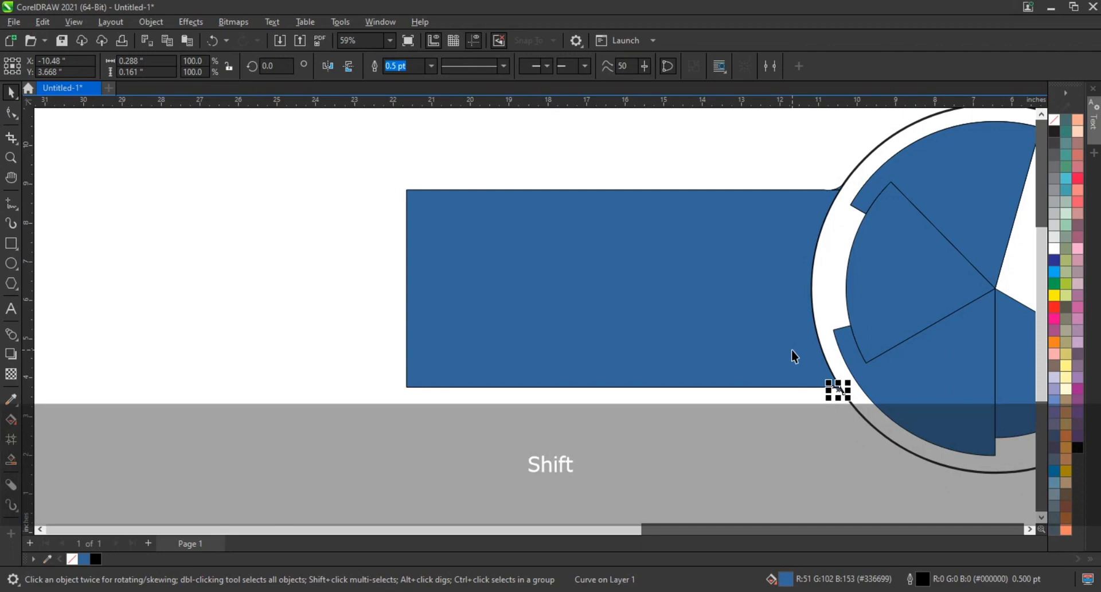
{"action": "left_click", "coordinate": [840, 191]}
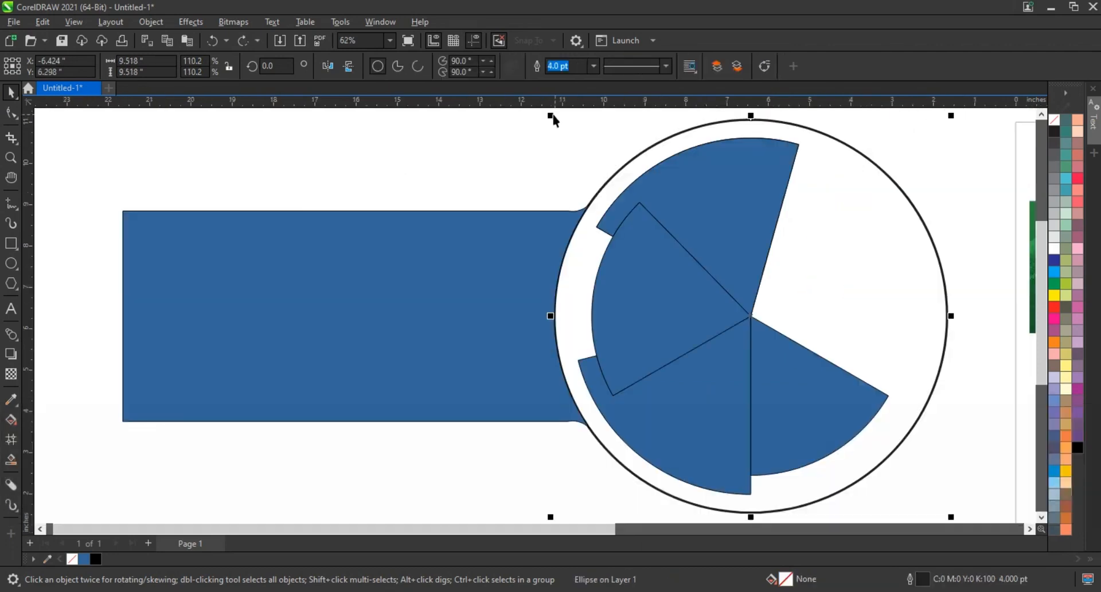
{"action": "left_click_drag", "start_coordinate": [551, 116], "coordinate": [547, 111]}
{"action": "left_click_drag", "start_coordinate": [957, 153], "coordinate": [955, 154]}
- Weld the large circle to the filled band and send the combined shape behind the slices
{"action": "left_click", "coordinate": [449, 319], "text": "shift"}
{"action": "left_click", "coordinate": [409, 68]}
{"action": "scroll", "coordinate": [401, 253], "scroll_direction": "down", "scroll_amount": 1}
{"action": "key", "text": "shift+Next"}
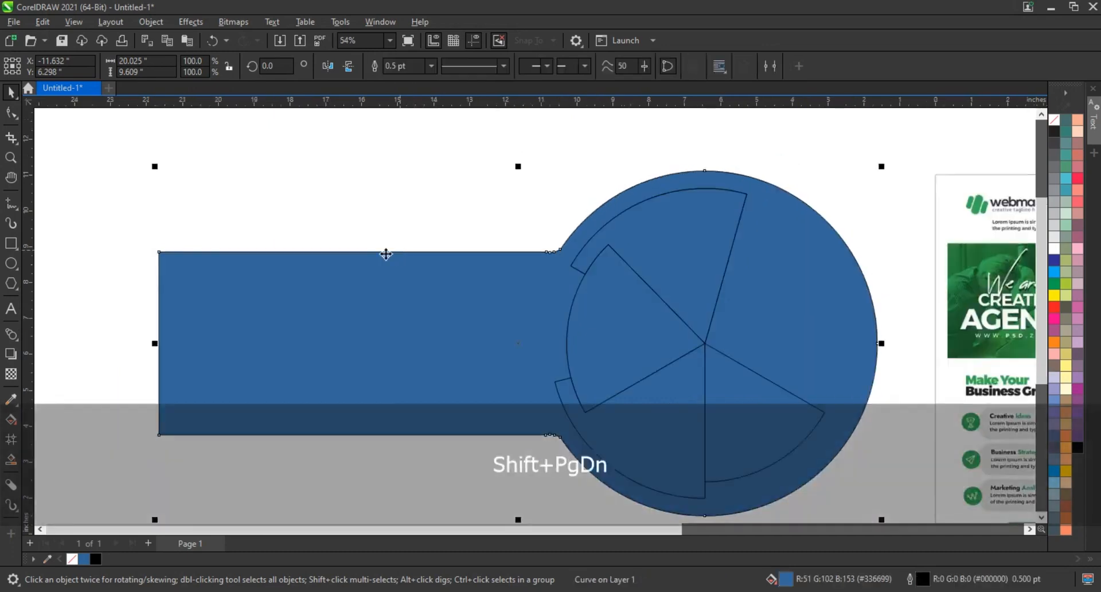
- Give the four slices a 4 pt white outline and a 30% black fill
{"action": "key", "text": "Escape"}
{"action": "scroll", "coordinate": [344, 200], "scroll_direction": "down", "scroll_amount": 2}
{"action": "left_click_drag", "start_coordinate": [364, 172], "coordinate": [585, 361]}
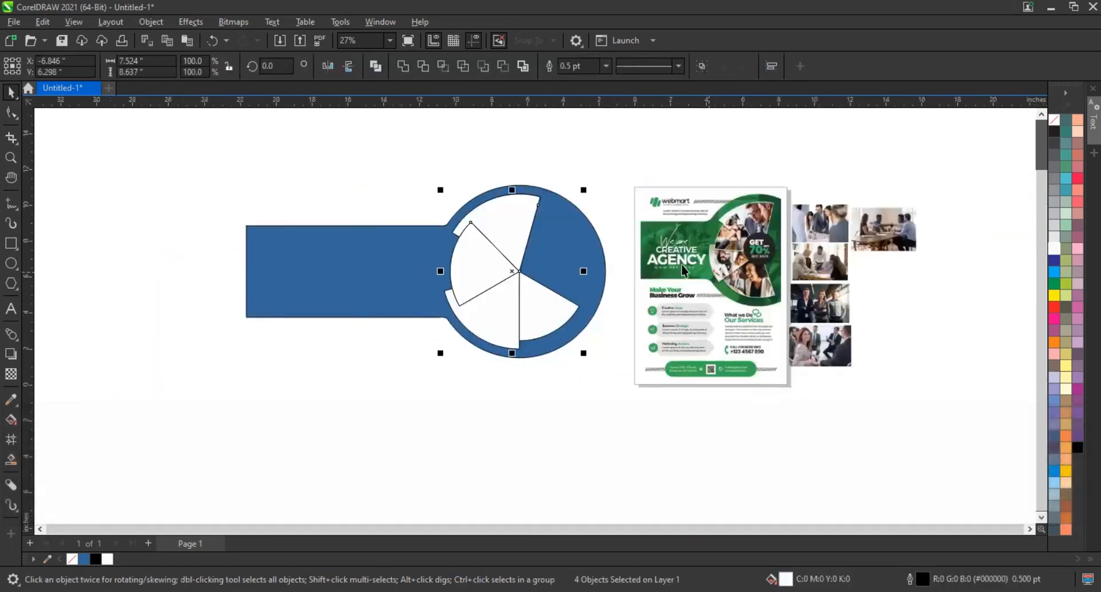
{"action": "left_click", "coordinate": [606, 67]}
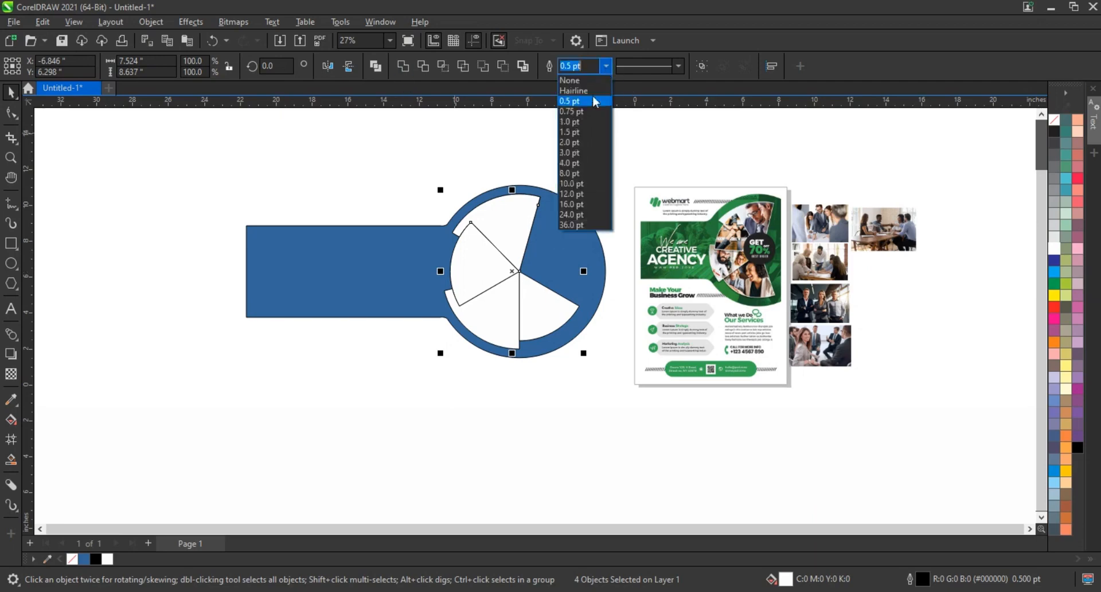
{"action": "left_click", "coordinate": [575, 164]}
{"action": "key", "text": "shift+F2"}
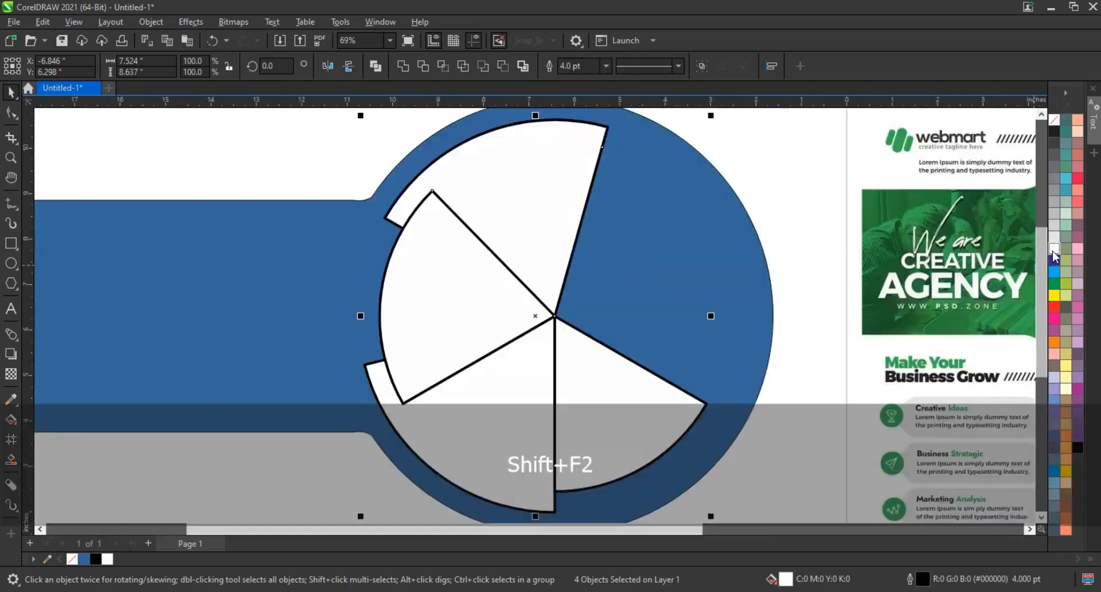
{"action": "right_click", "coordinate": [1054, 234]}
{"action": "left_click", "coordinate": [1026, 260]}
{"action": "left_click", "coordinate": [1054, 214]}
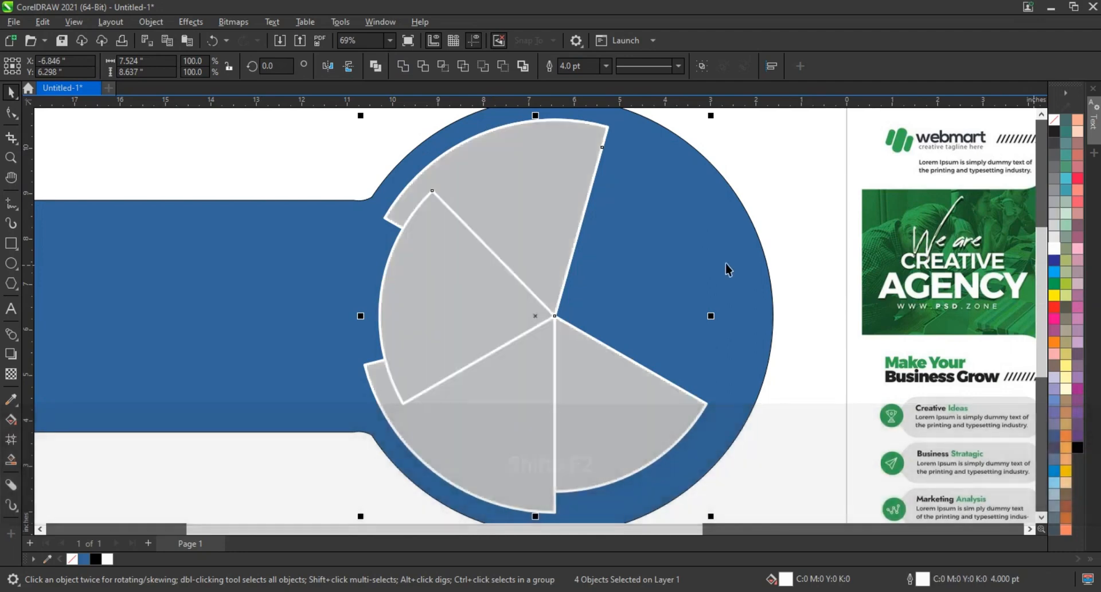
- Fill the combined band-and-circle shape with green (C100 M0 Y100 K0)
{"action": "scroll", "coordinate": [696, 290], "scroll_direction": "down", "scroll_amount": 2}
{"action": "left_click", "coordinate": [694, 290]}
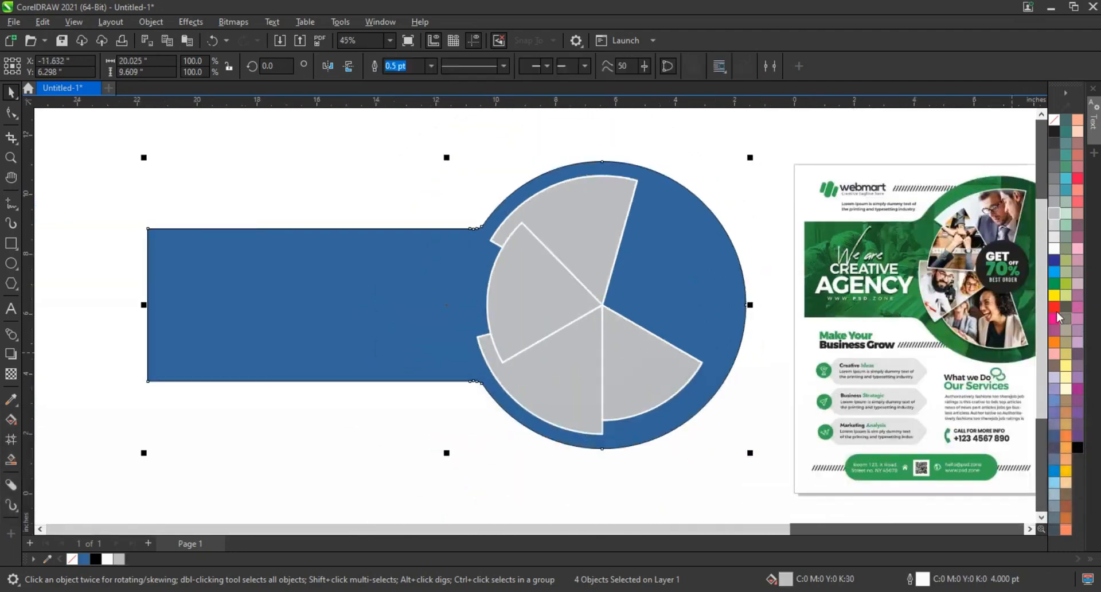
{"action": "left_click", "coordinate": [1055, 283]}
- Scale the green shape and its four slices together to about 70% and move them towards the reference flyer
{"action": "scroll", "coordinate": [356, 392], "scroll_direction": "down", "scroll_amount": 1}
{"action": "scroll", "coordinate": [421, 403], "scroll_direction": "down", "scroll_amount": 1}
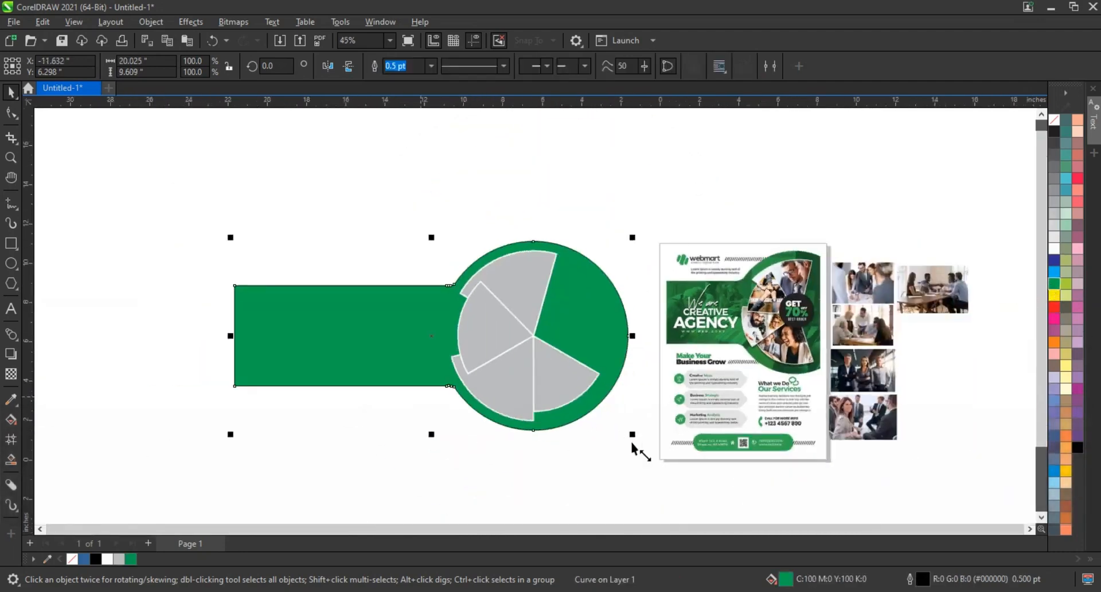
{"action": "left_click_drag", "start_coordinate": [648, 485], "coordinate": [646, 483]}
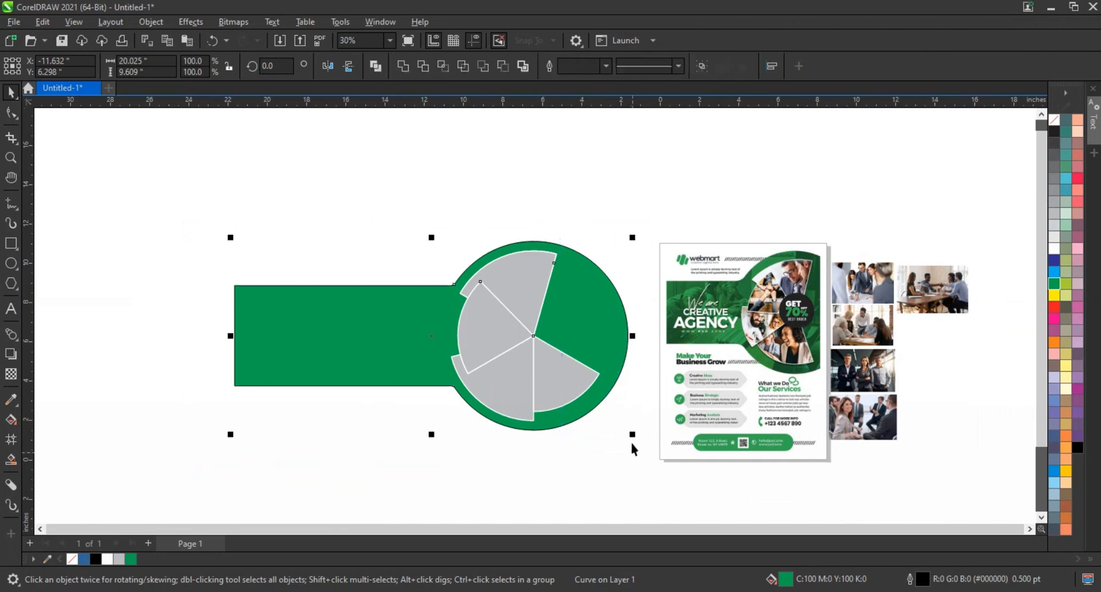
{"action": "left_click_drag", "start_coordinate": [630, 439], "coordinate": [557, 418]}
{"action": "left_click_drag", "start_coordinate": [525, 377], "coordinate": [582, 355]}
- Draw a portrait page rectangle behind the artwork, with the green shape extending past both its sides
{"action": "left_click", "coordinate": [11, 158]}
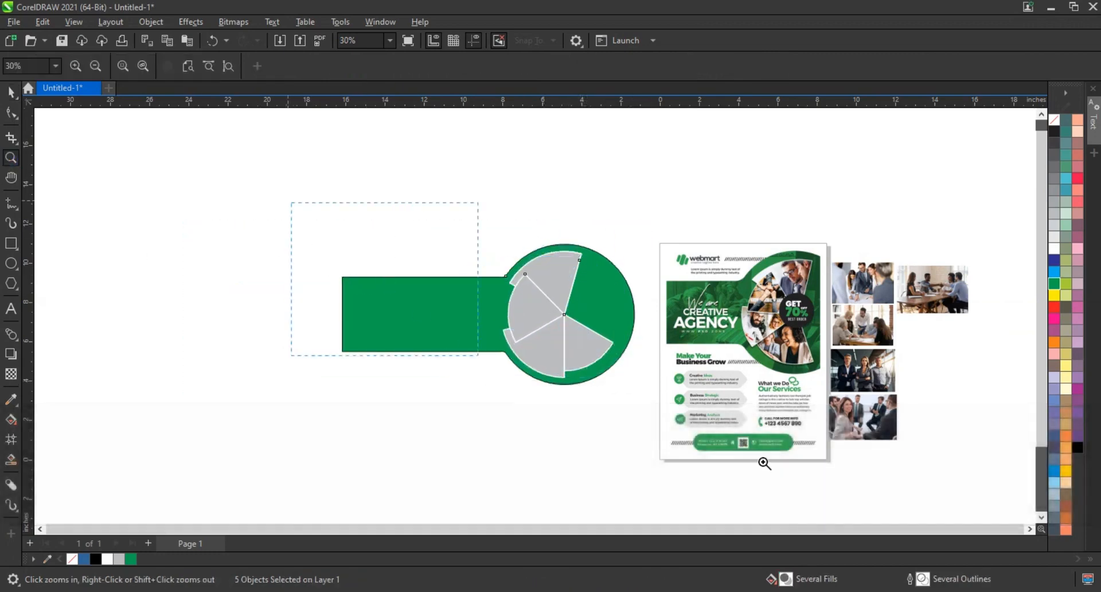
{"action": "left_click_drag", "start_coordinate": [291, 202], "coordinate": [878, 482]}
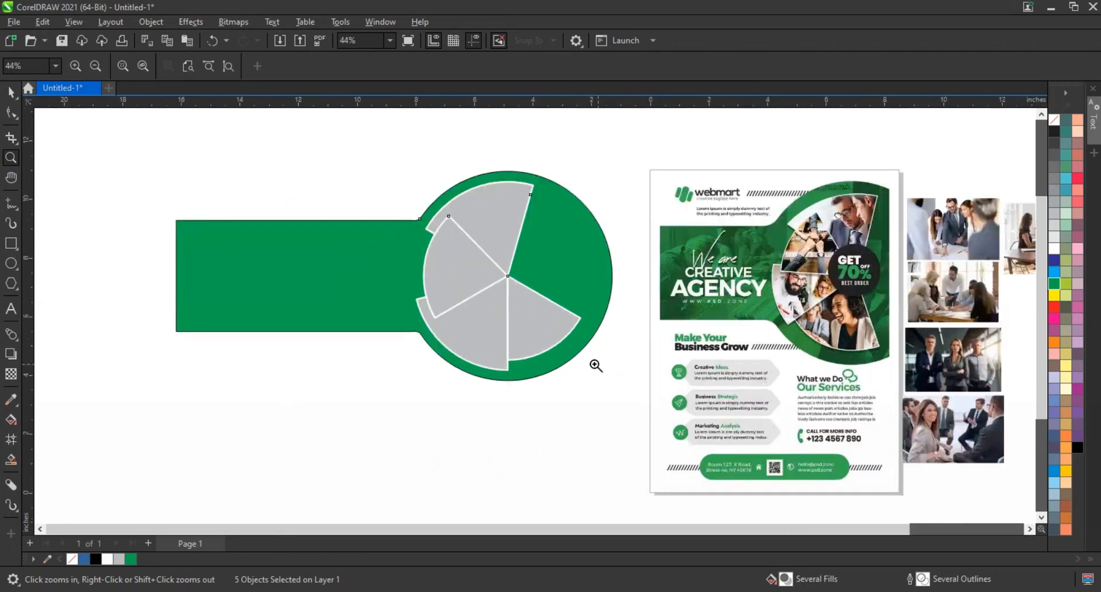
{"action": "left_click", "coordinate": [11, 243]}
{"action": "left_click_drag", "start_coordinate": [438, 317], "coordinate": [557, 508]}
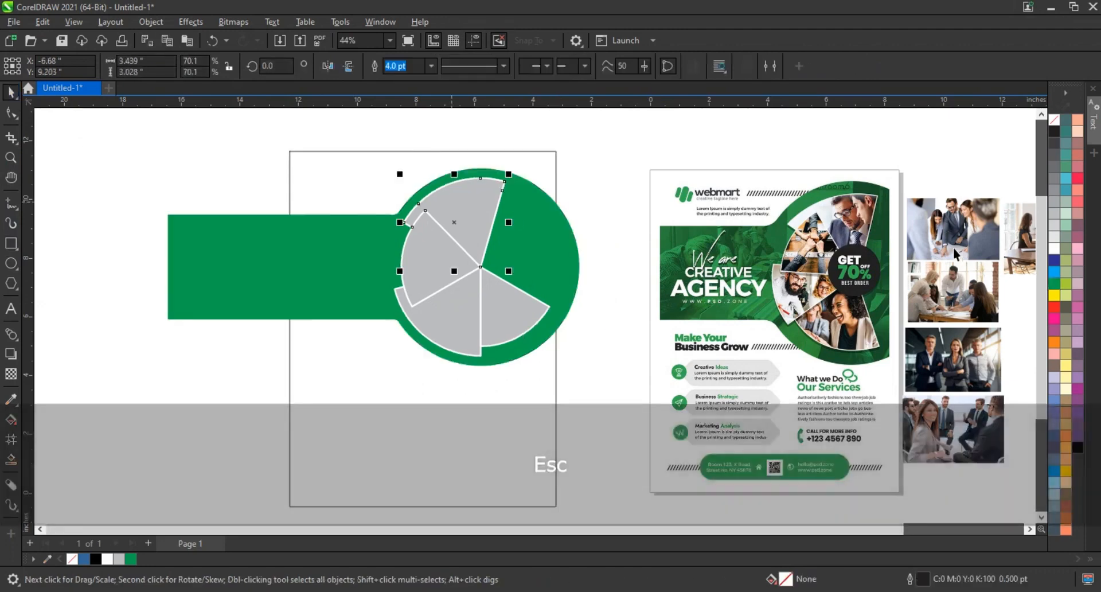
- PowerClip the topmost team photo into the upper slice and enlarge it to cover the slice
{"action": "left_click", "coordinate": [955, 254]}
{"action": "key", "text": "w"}
{"action": "left_click", "coordinate": [460, 210]}
{"action": "key", "text": "d"}
{"action": "left_click", "coordinate": [465, 216]}
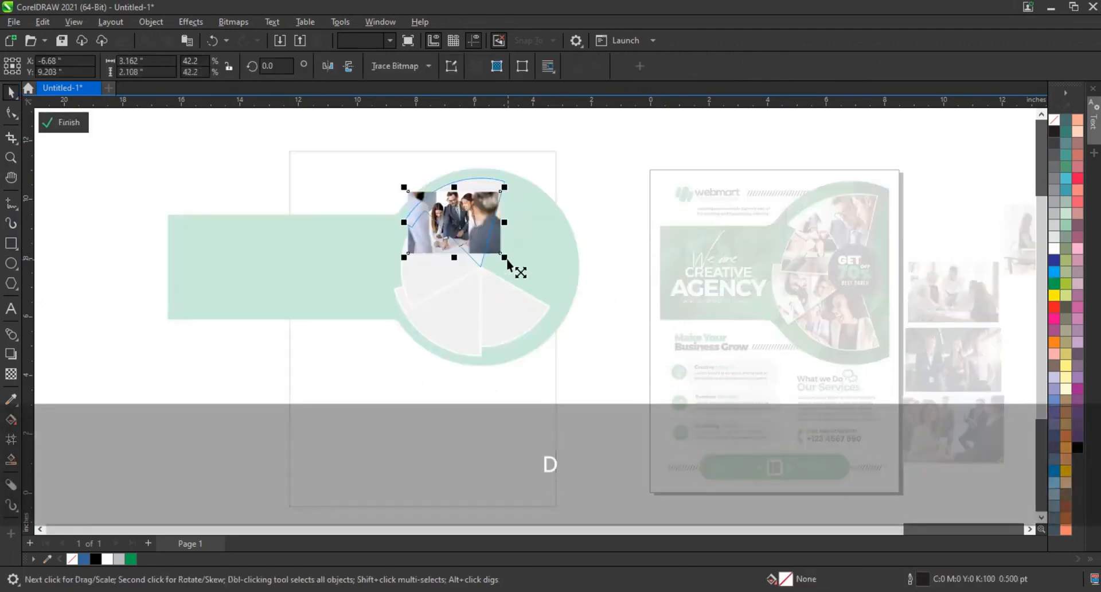
{"action": "left_click_drag", "start_coordinate": [507, 260], "coordinate": [528, 276]}
{"action": "key", "text": "f"}
- PowerClip the second team photo into the left slice, then enlarge and reposition it to cover the slice
{"action": "left_click", "coordinate": [953, 293]}
{"action": "key", "text": "w"}
{"action": "left_click", "coordinate": [432, 280]}
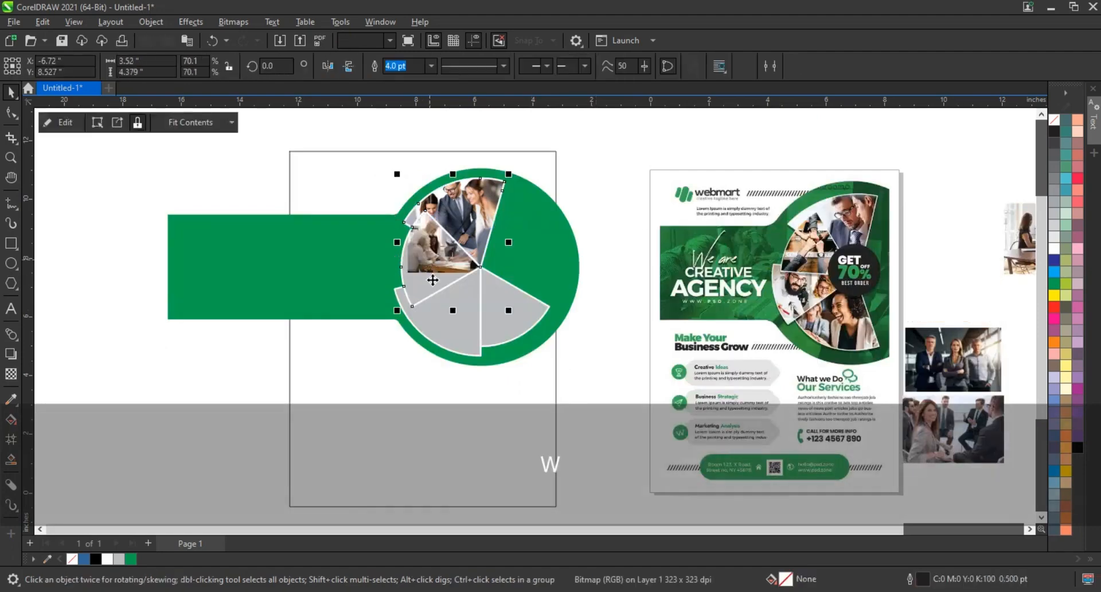
{"action": "key", "text": "d"}
{"action": "left_click_drag", "start_coordinate": [433, 250], "coordinate": [426, 276]}
{"action": "left_click_drag", "start_coordinate": [495, 235], "coordinate": [524, 215]}
{"action": "left_click_drag", "start_coordinate": [377, 276], "coordinate": [389, 270]}
{"action": "key", "text": "f"}
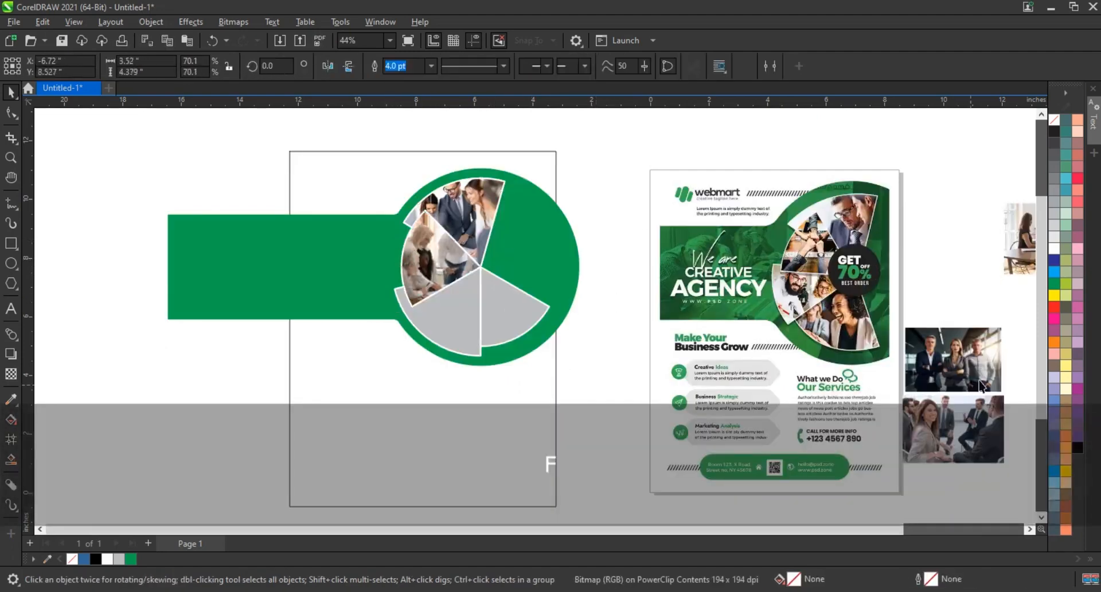
- PowerClip the photo of three standing businesspeople into the lower-left slice, then enlarge and position it to cover the slice
{"action": "left_click", "coordinate": [981, 385]}
{"action": "key", "text": "w"}
{"action": "left_click", "coordinate": [467, 319]}
{"action": "key", "text": "d"}
{"action": "left_click_drag", "start_coordinate": [487, 346], "coordinate": [521, 368]}
{"action": "mouse_move", "coordinate": [522, 277]}
{"action": "left_mouse_down"}
{"action": "mouse_move", "coordinate": [544, 262]}
{"action": "mouse_move", "coordinate": [521, 286]}
{"action": "left_mouse_up"}
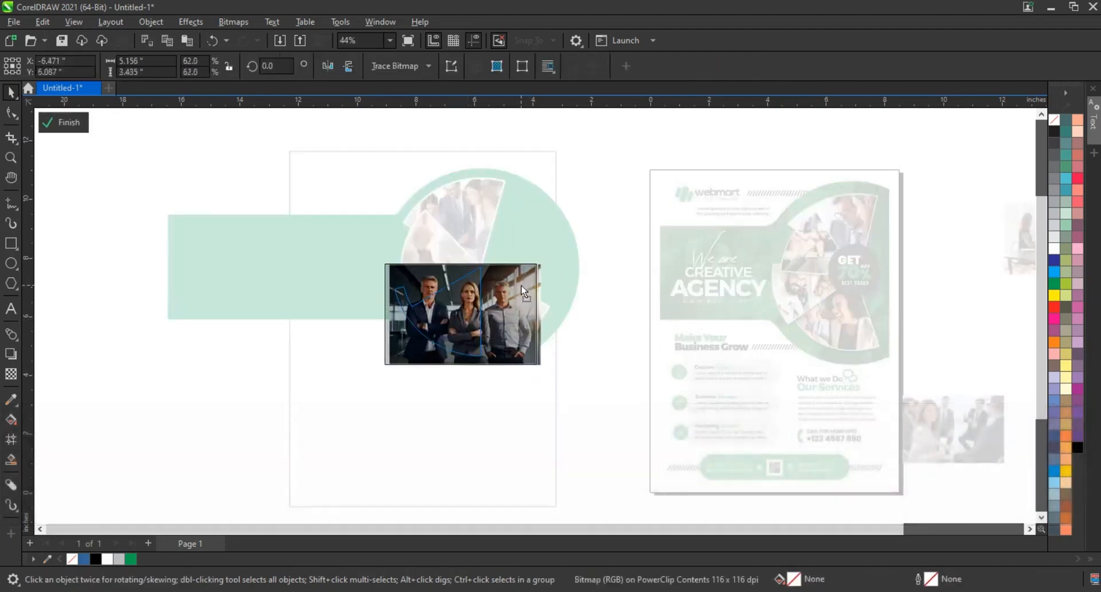
{"action": "key", "text": "f"}
- PowerClip the remaining seated team photo into the lower-right slice
{"action": "left_click", "coordinate": [966, 424]}
{"action": "key", "text": "w"}
{"action": "left_click", "coordinate": [514, 304]}
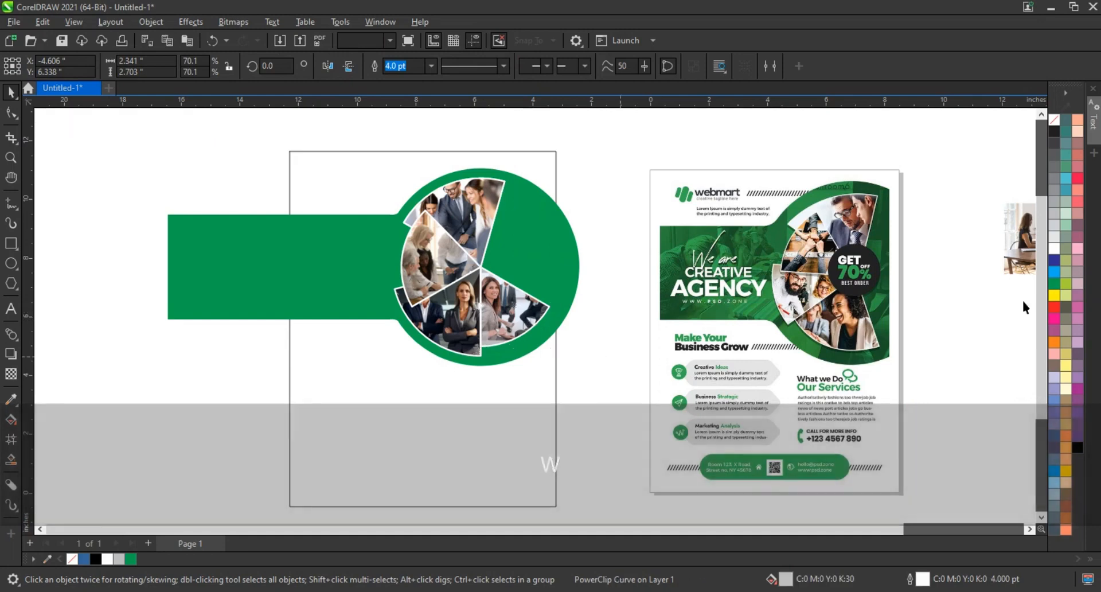
- Move the conference table photo beside the page rectangle and convert it to a 300 dpi grayscale bitmap
{"action": "left_click_drag", "start_coordinate": [1024, 259], "coordinate": [600, 414]}
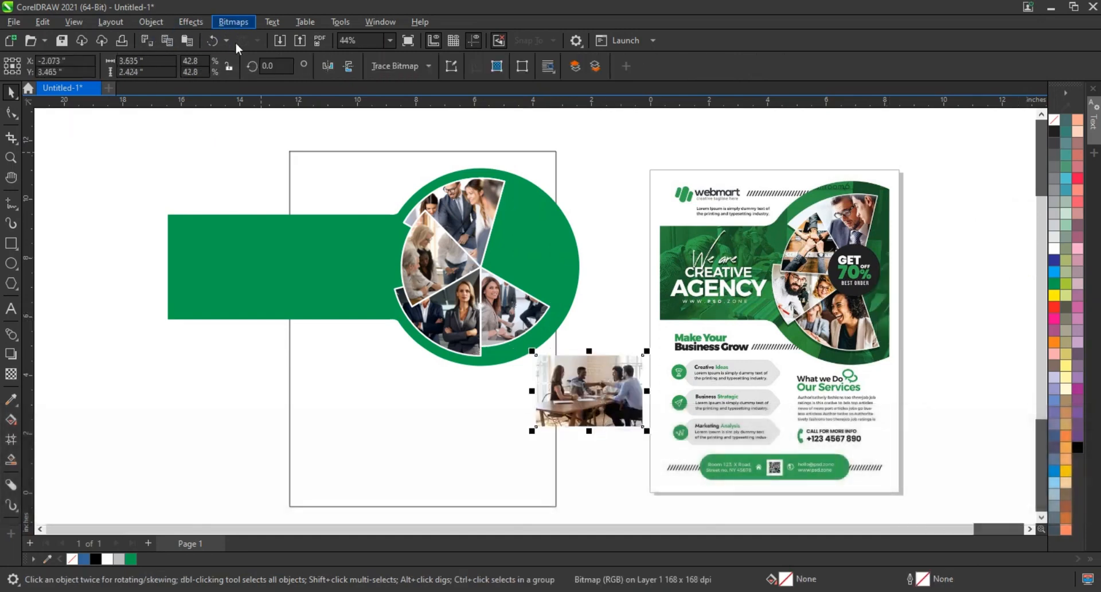
{"action": "key", "text": "p"}
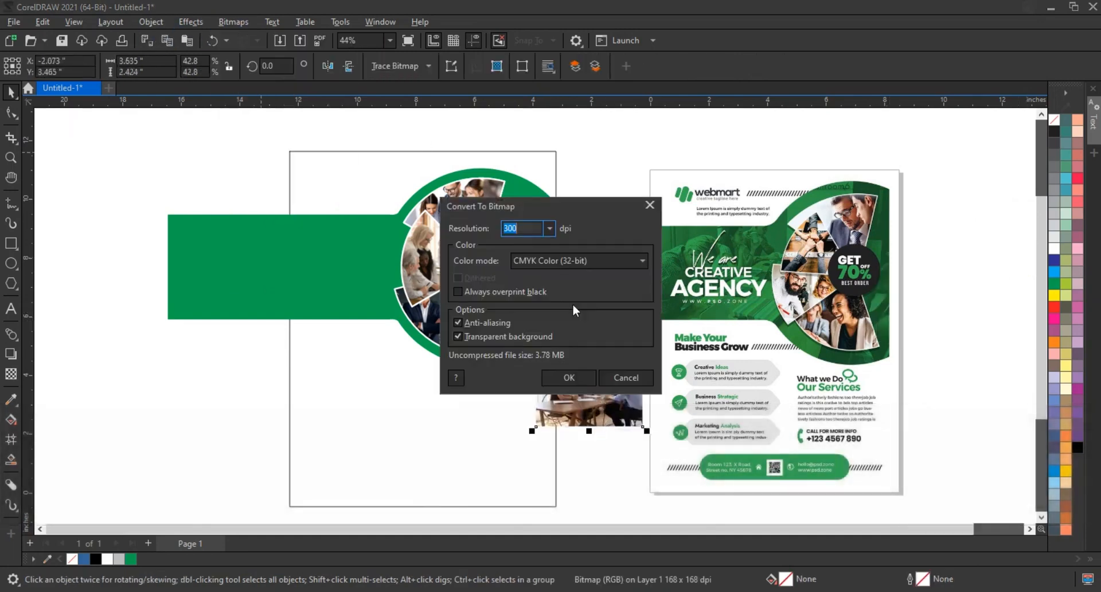
{"action": "left_click", "coordinate": [564, 263]}
{"action": "left_click", "coordinate": [556, 296]}
{"action": "left_click", "coordinate": [578, 376]}
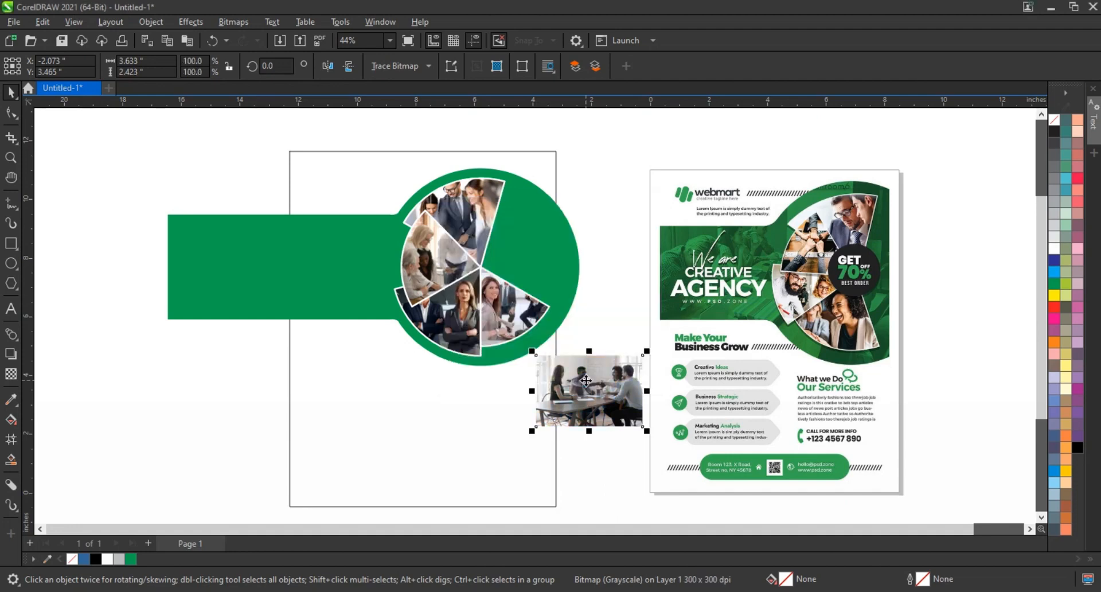
- Place the grayscale photo over the green shape behind the picture slices and enlarge it to about 10.6 by 7.1 inches
{"action": "left_click_drag", "start_coordinate": [617, 395], "coordinate": [353, 265]}
{"action": "left_click_drag", "start_coordinate": [382, 302], "coordinate": [455, 346]}
{"action": "left_click_drag", "start_coordinate": [455, 221], "coordinate": [481, 202]}
{"action": "left_click_drag", "start_coordinate": [411, 292], "coordinate": [410, 259]}
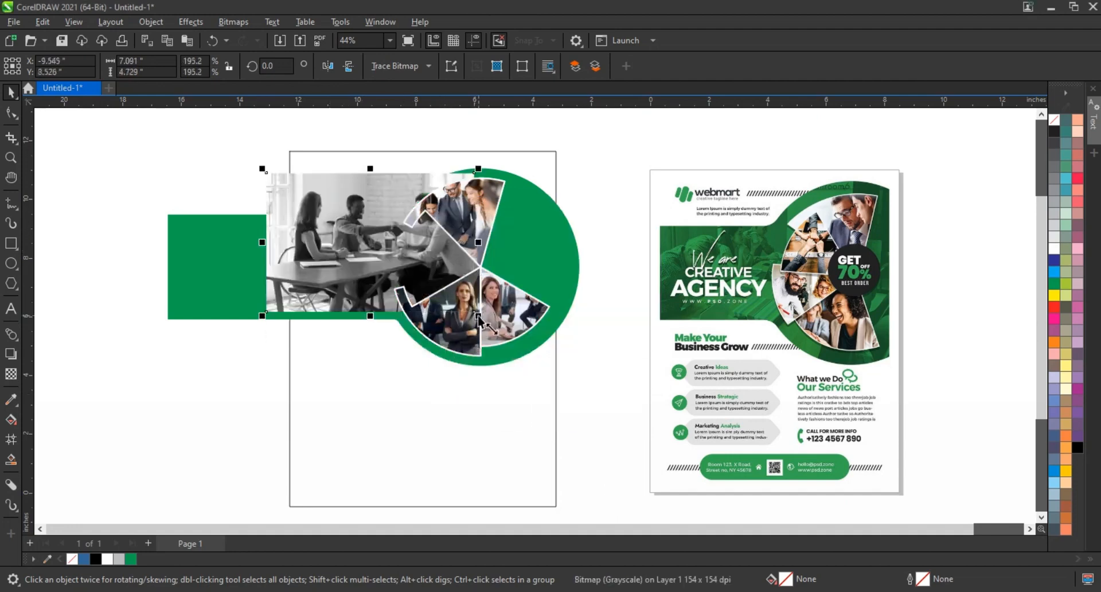
{"action": "left_click_drag", "start_coordinate": [480, 317], "coordinate": [569, 376]}
{"action": "left_click_drag", "start_coordinate": [568, 168], "coordinate": [578, 164]}
- Blend the grayscale photo into the green shape with the Overlay merge mode and a transparency of 47
{"action": "left_click", "coordinate": [11, 374]}
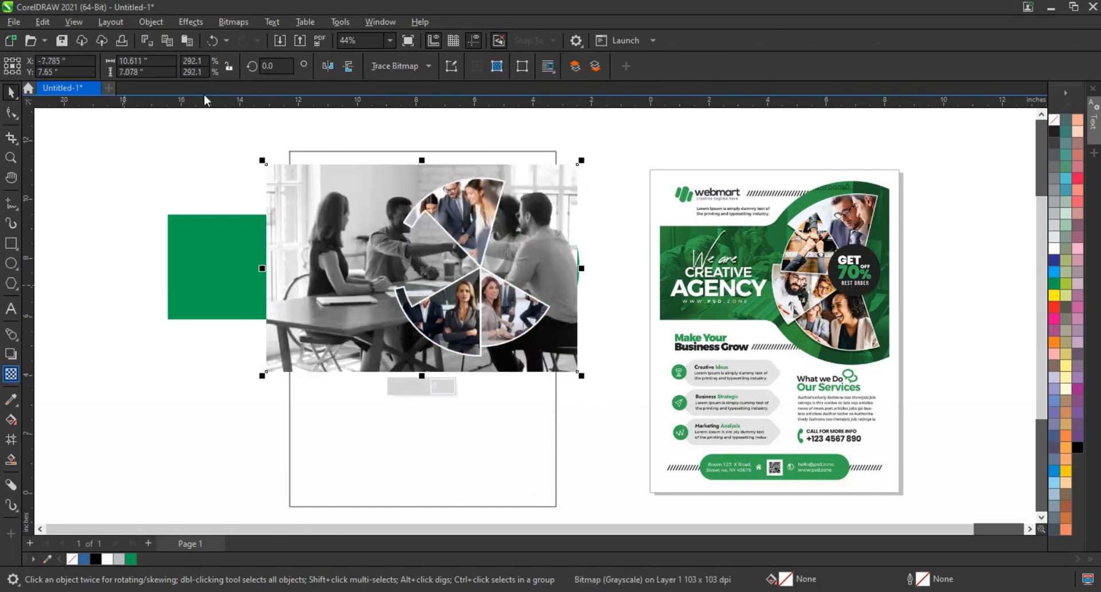
{"action": "left_click", "coordinate": [187, 66]}
{"action": "left_click", "coordinate": [175, 344]}
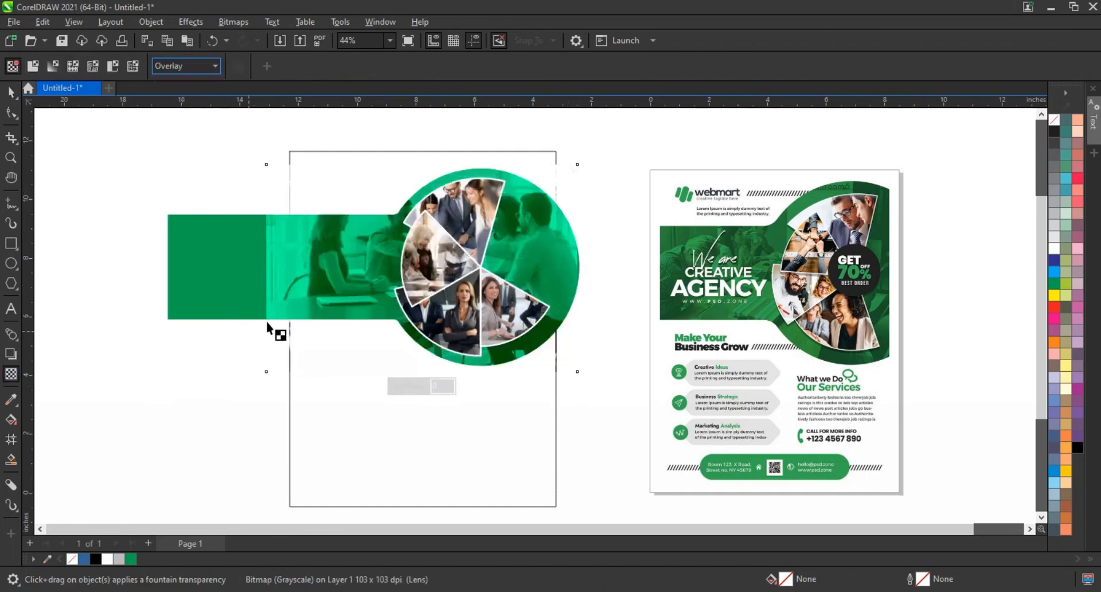
{"action": "mouse_move", "coordinate": [399, 387]}
{"action": "left_mouse_down"}
{"action": "mouse_move", "coordinate": [420, 386]}
{"action": "mouse_move", "coordinate": [407, 387]}
{"action": "left_mouse_up"}
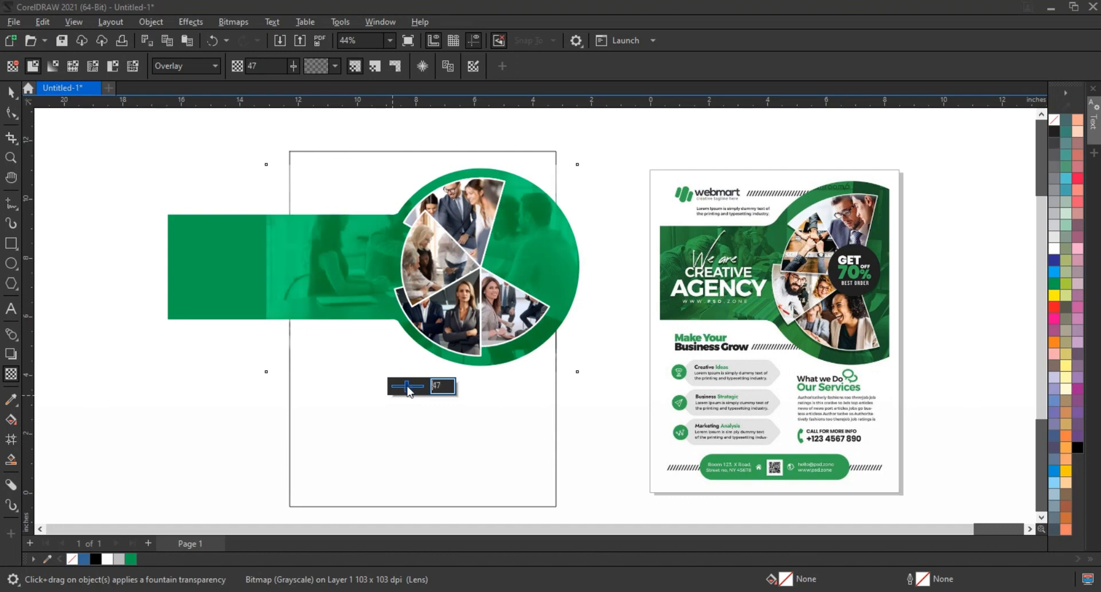
- Darken the fill of the green band-and-circle shape to C:93 M:25 Y:100 K:13
{"action": "left_click", "coordinate": [11, 93]}
{"action": "left_click", "coordinate": [215, 267]}
{"action": "left_click", "coordinate": [11, 419]}
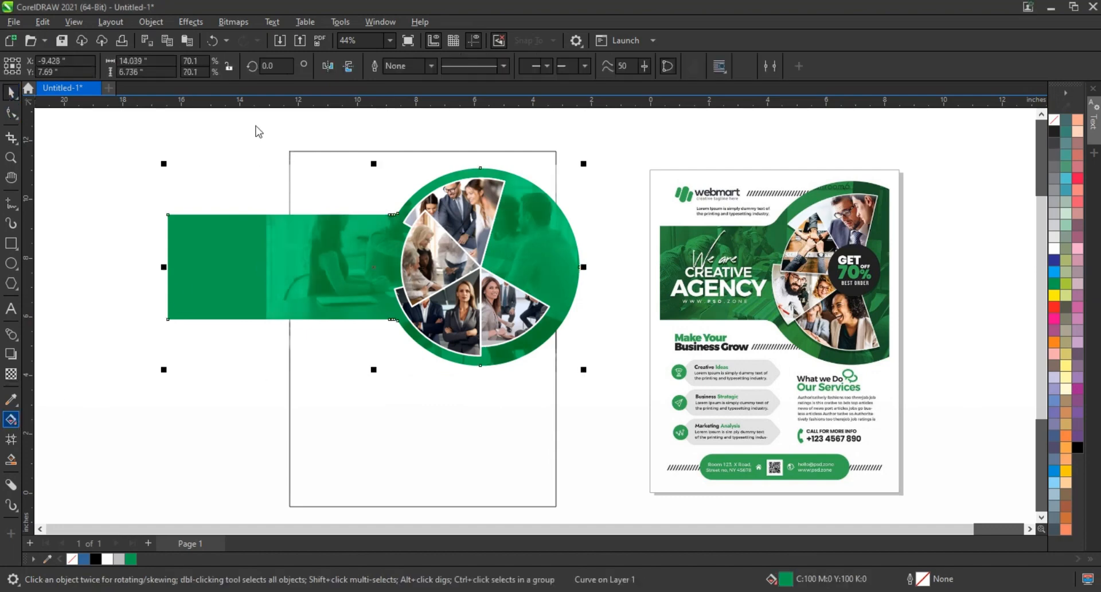
{"action": "left_click", "coordinate": [200, 68]}
{"action": "left_click", "coordinate": [207, 94]}
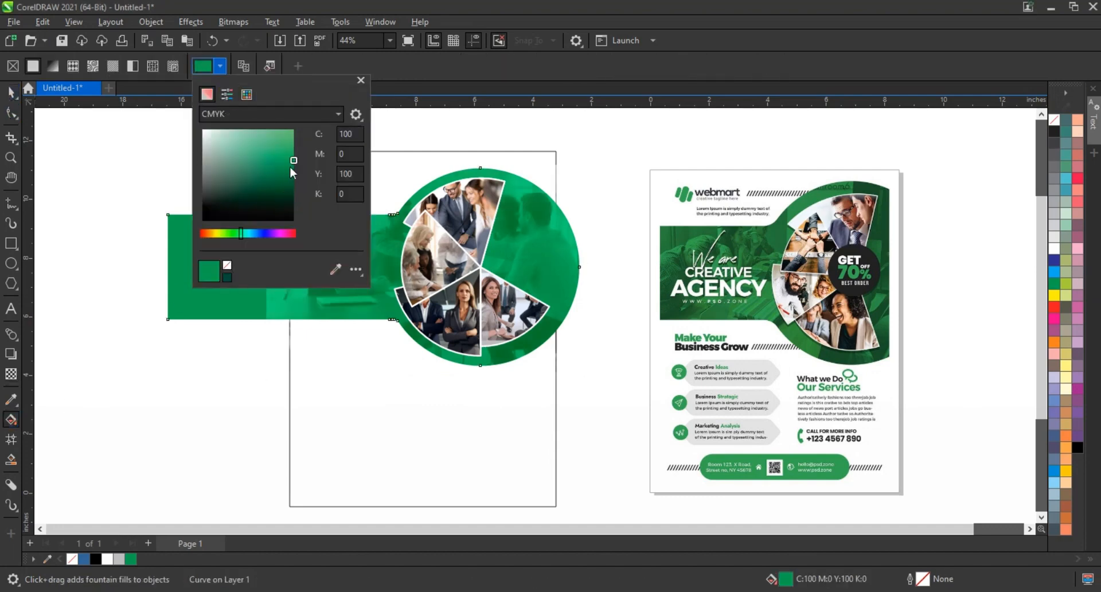
{"action": "left_click", "coordinate": [289, 172]}
{"action": "left_click", "coordinate": [11, 93]}
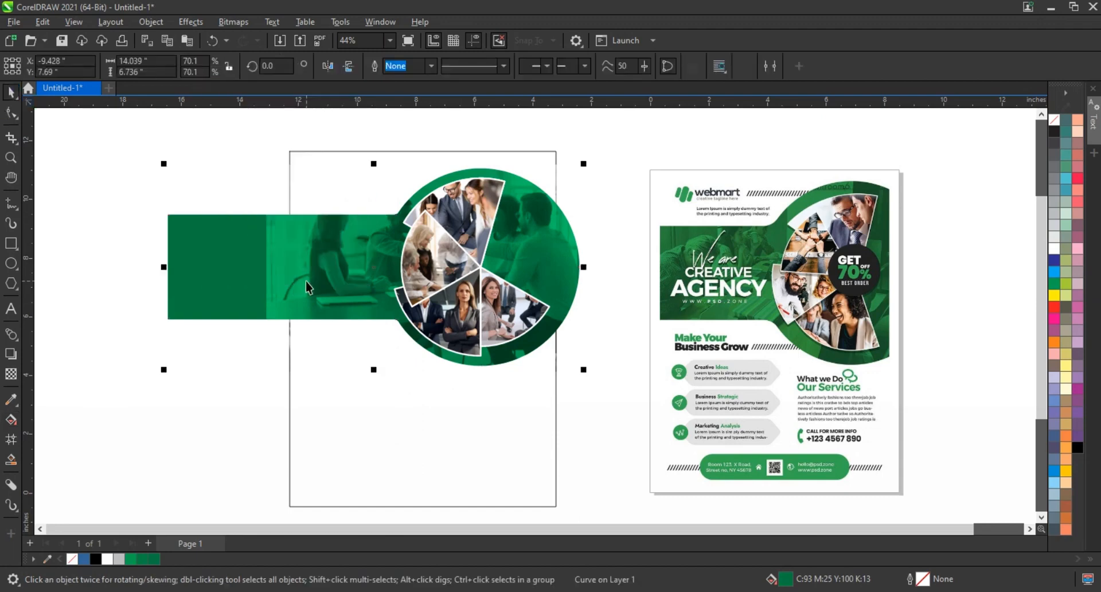
- Select the whole green header with its background photo and picture slices, and PowerClip it into the page rectangle
{"action": "left_click", "coordinate": [307, 282]}
{"action": "left_click_drag", "start_coordinate": [104, 153], "coordinate": [590, 388]}
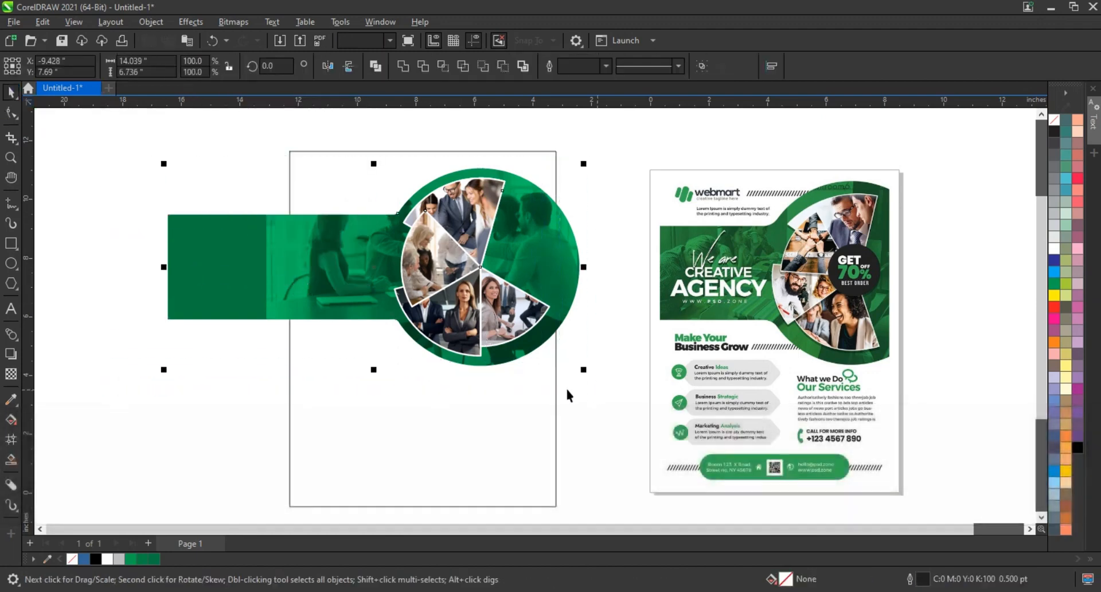
{"action": "key", "text": "alt+c"}
{"action": "key", "text": "w"}
{"action": "key", "text": "p"}
{"action": "left_click", "coordinate": [557, 381]}
{"action": "left_click", "coordinate": [595, 369]}
- Draw a black circle over the point where the picture slices meet, matching the reference flyer's discount badge
{"action": "left_click", "coordinate": [11, 263]}
{"action": "mouse_move", "coordinate": [446, 224]}
{"action": "left_mouse_down"}
{"action": "mouse_move", "coordinate": [520, 298]}
{"action": "mouse_move", "coordinate": [497, 268]}
{"action": "left_mouse_up"}
{"action": "key", "text": "space"}
{"action": "left_click_drag", "start_coordinate": [518, 229], "coordinate": [520, 227]}
{"action": "left_click", "coordinate": [600, 258]}
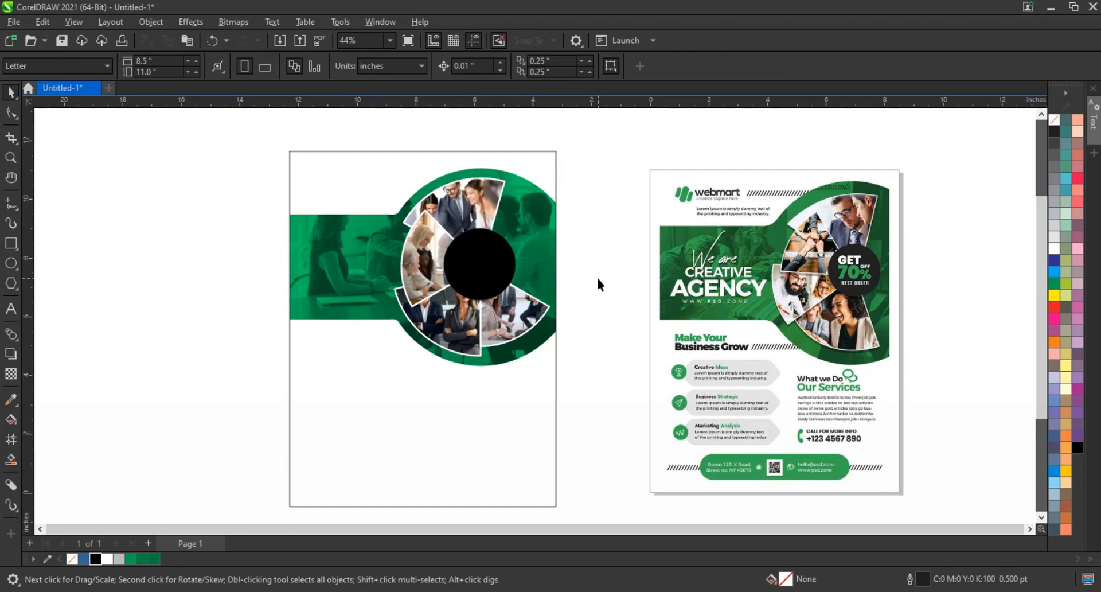
- Draw a six-sided polygon below the green band, convert it to curves and stretch it into an elongated label shape
{"action": "scroll", "coordinate": [599, 284], "scroll_direction": "down", "scroll_amount": 1}
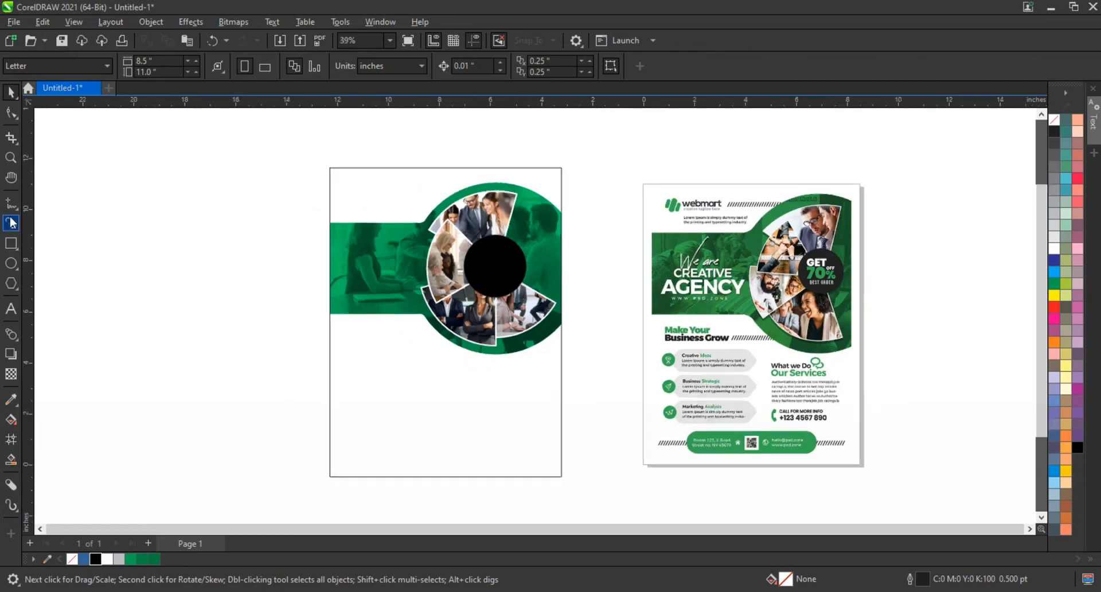
{"action": "left_click", "coordinate": [12, 160]}
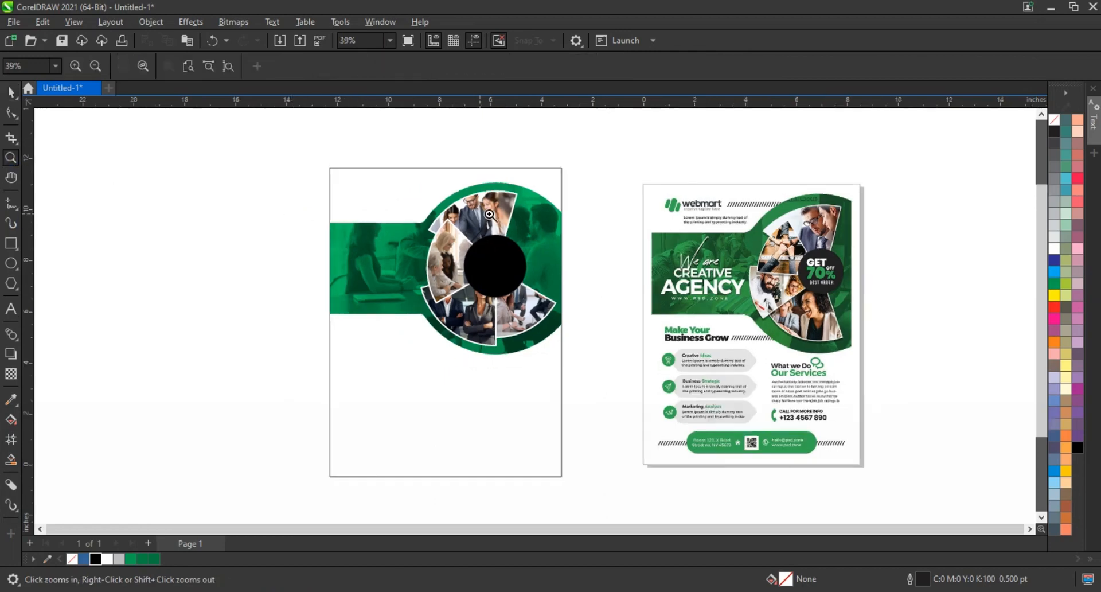
{"action": "left_click_drag", "start_coordinate": [822, 454], "coordinate": [822, 454]}
{"action": "scroll", "coordinate": [661, 420], "scroll_direction": "up", "scroll_amount": 1}
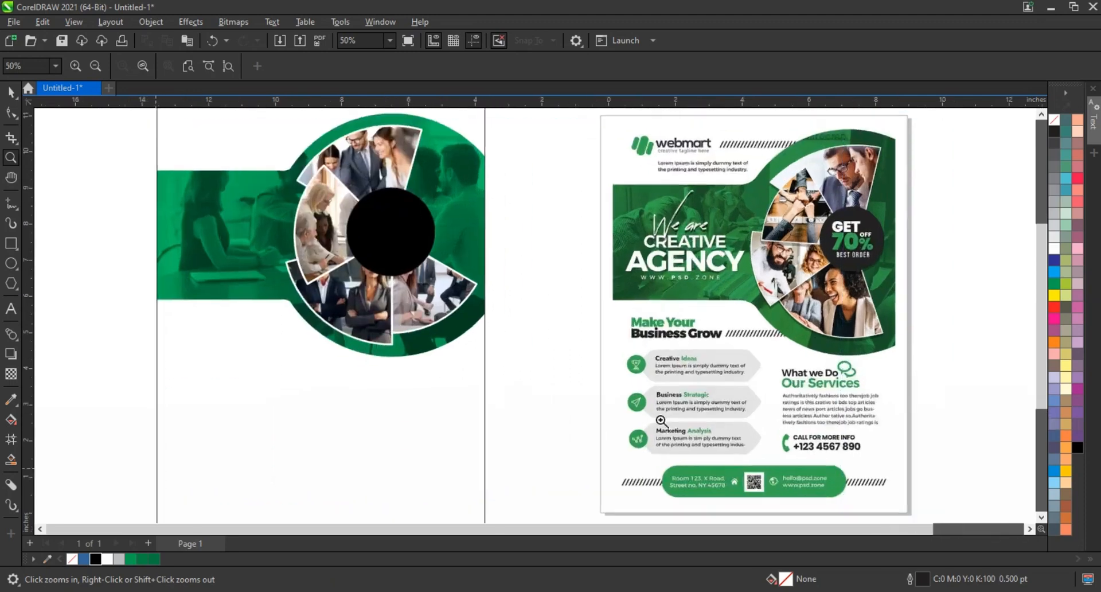
{"action": "left_click", "coordinate": [10, 284]}
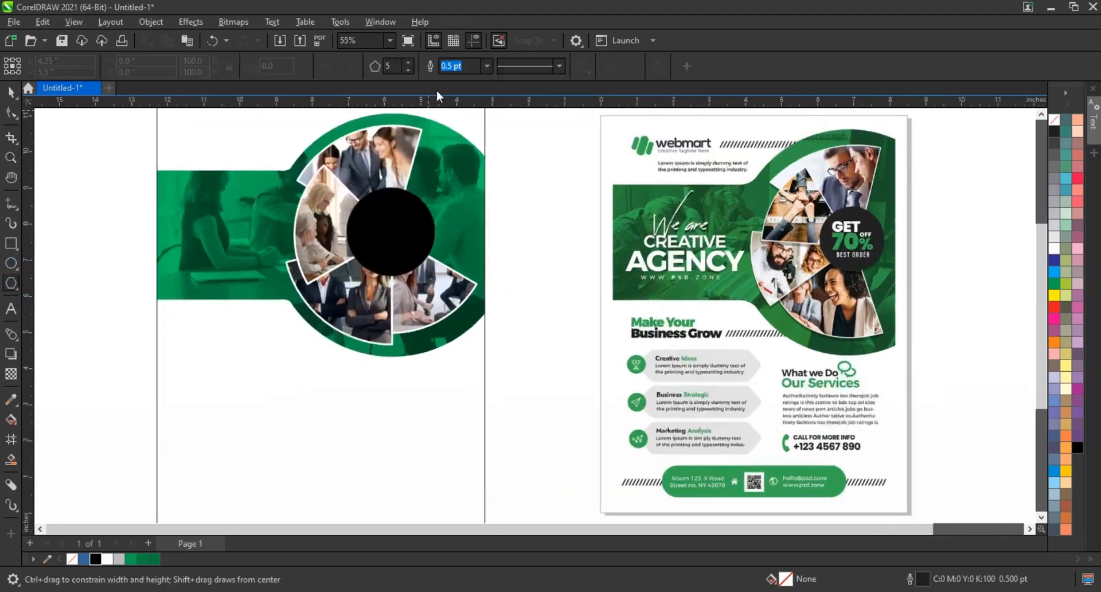
{"action": "left_click_drag", "start_coordinate": [224, 383], "coordinate": [276, 429]}
{"action": "left_click", "coordinate": [11, 113]}
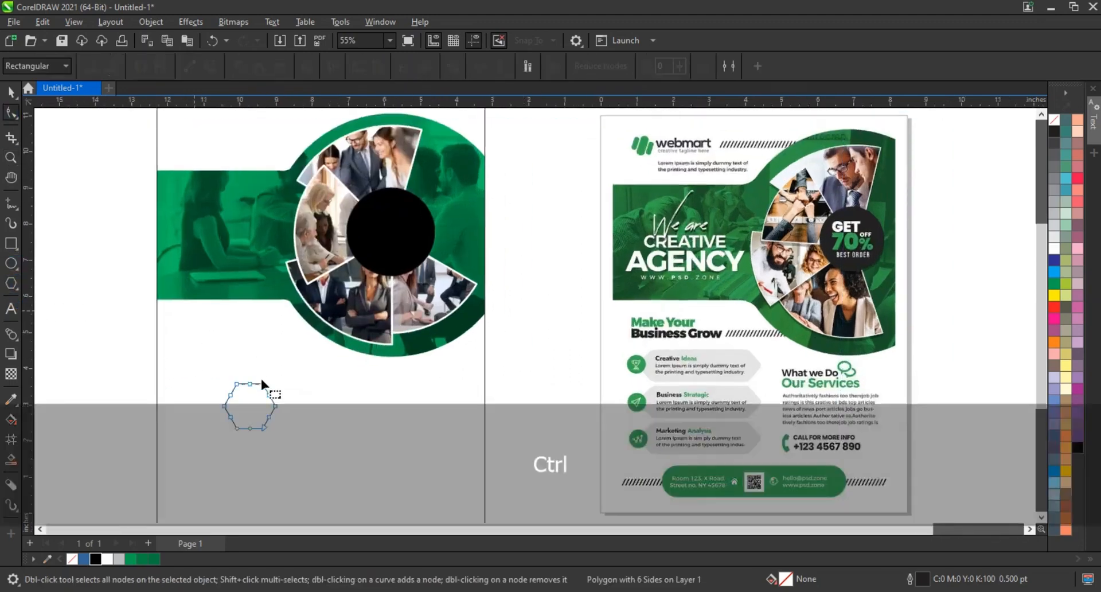
{"action": "key", "text": "ctrl+q"}
{"action": "left_click_drag", "start_coordinate": [261, 377], "coordinate": [366, 420]}
{"action": "left_click", "coordinate": [12, 94]}
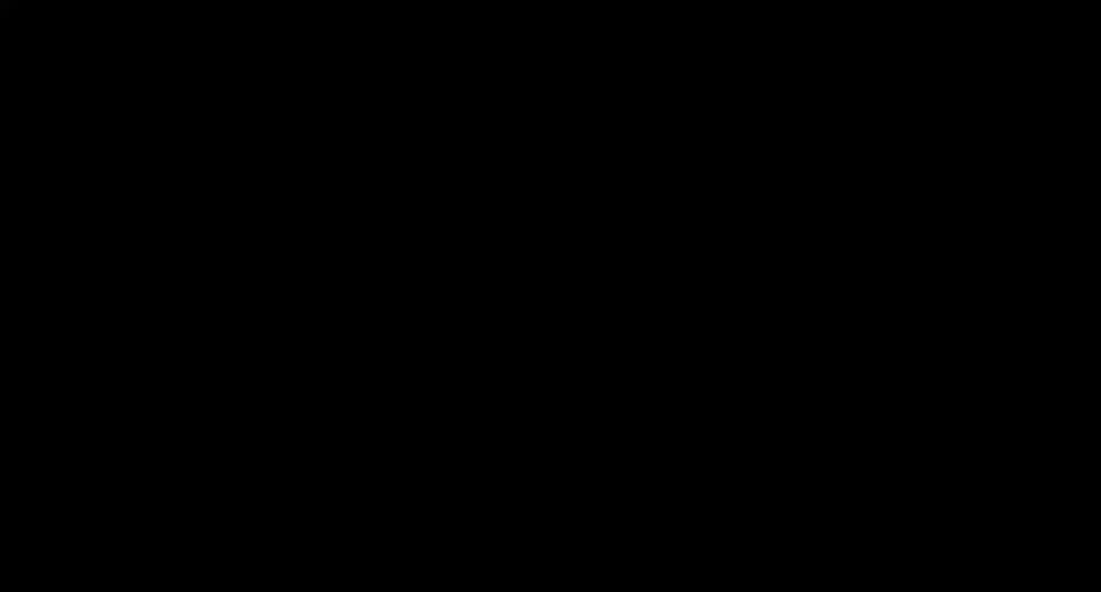
{"action": "scroll", "coordinate": [623, 359], "scroll_direction": "down", "scroll_amount": 3}
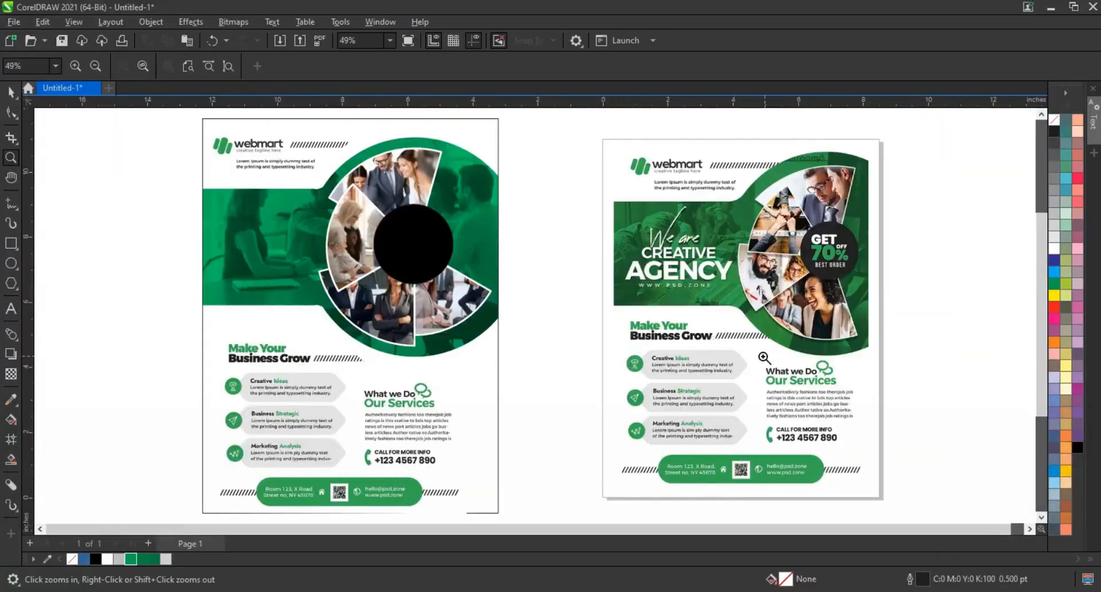